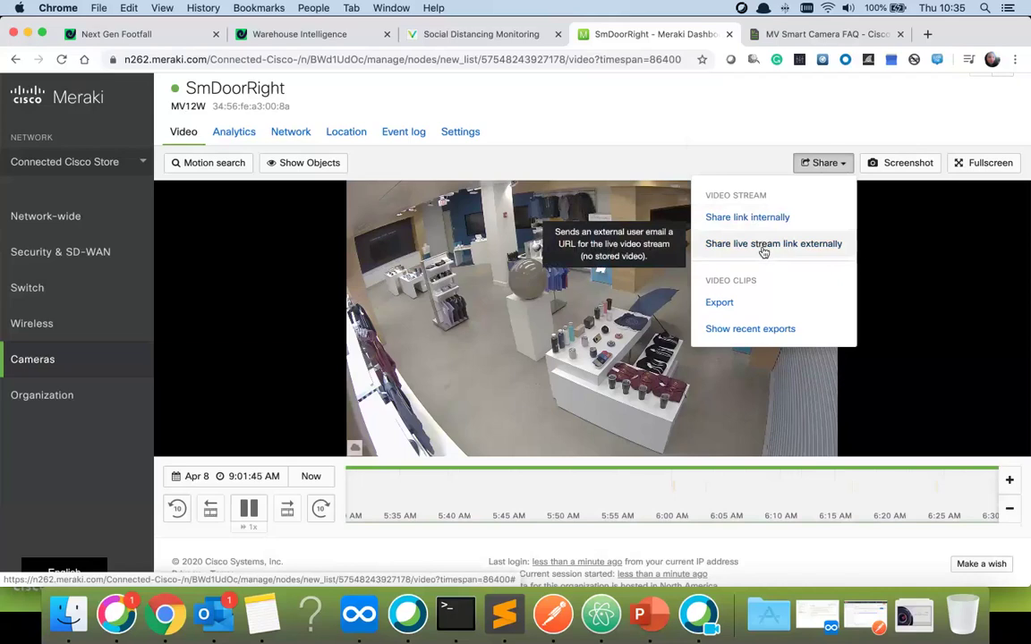
Step: Open the form for sharing the live stream link externally, look over its recipient fields, and close it
{"action": "left_click", "coordinate": [763, 251]}
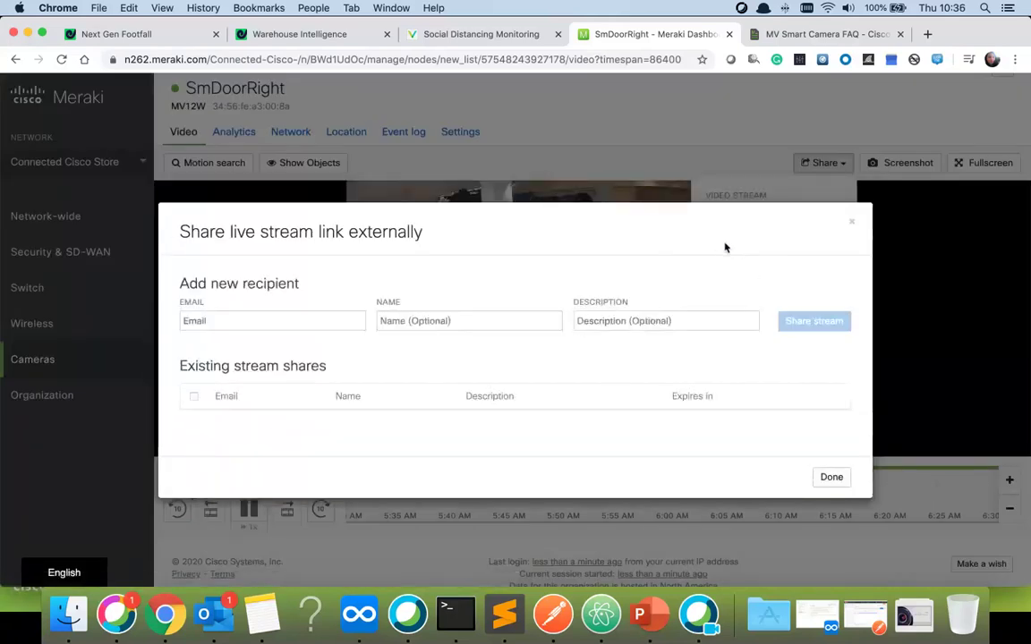
{"action": "left_click", "coordinate": [257, 318]}
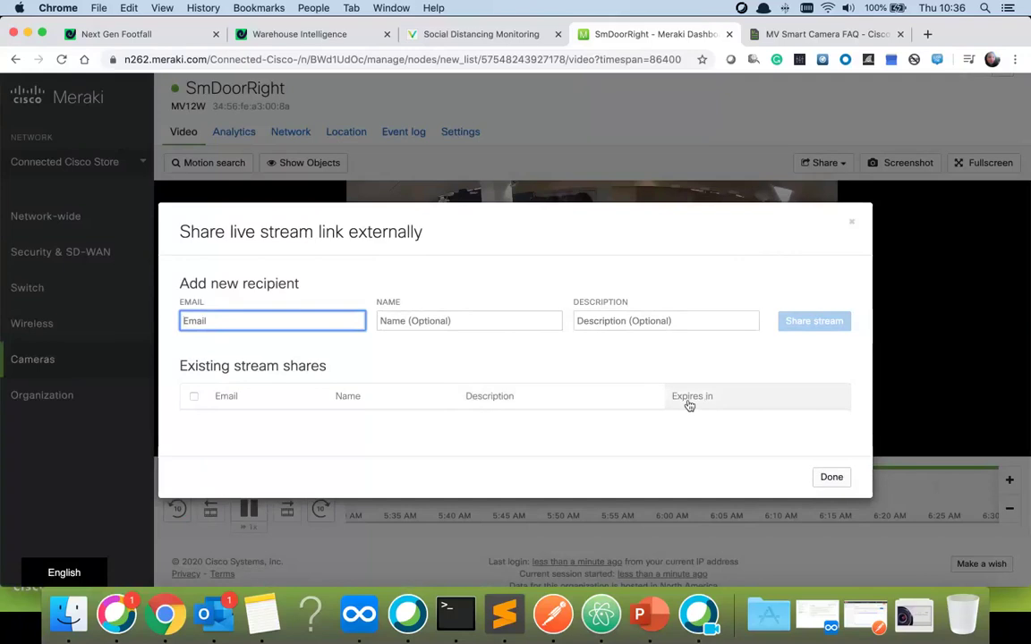
{"action": "left_click", "coordinate": [851, 221]}
Step: Set up a video clip export for Apr 8 from 5:43:01 AM to 5:56:07 AM, and cancel it
{"action": "left_click", "coordinate": [834, 168]}
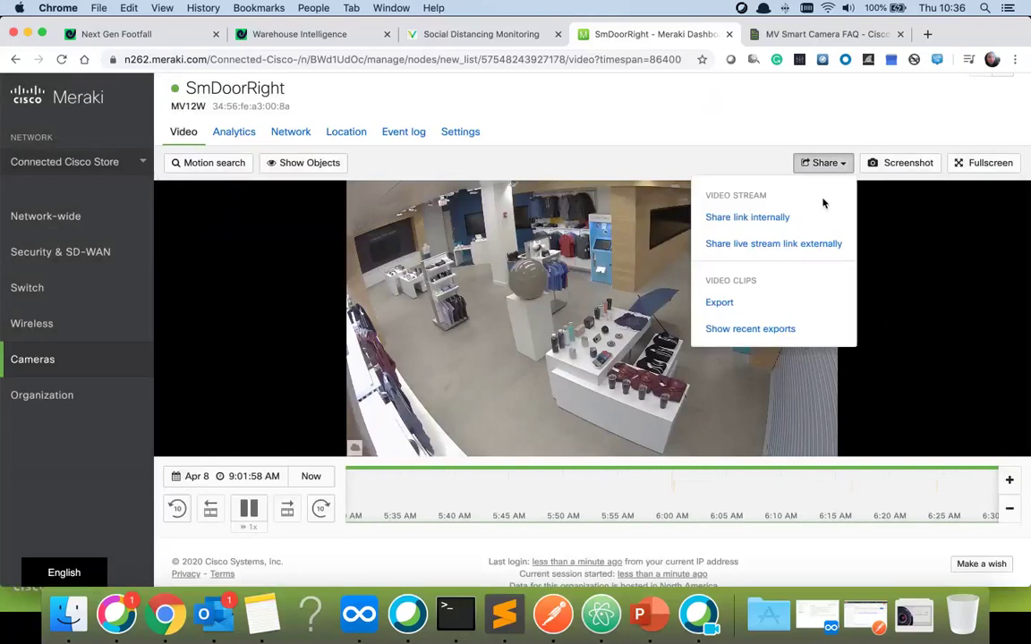
{"action": "left_click", "coordinate": [780, 302]}
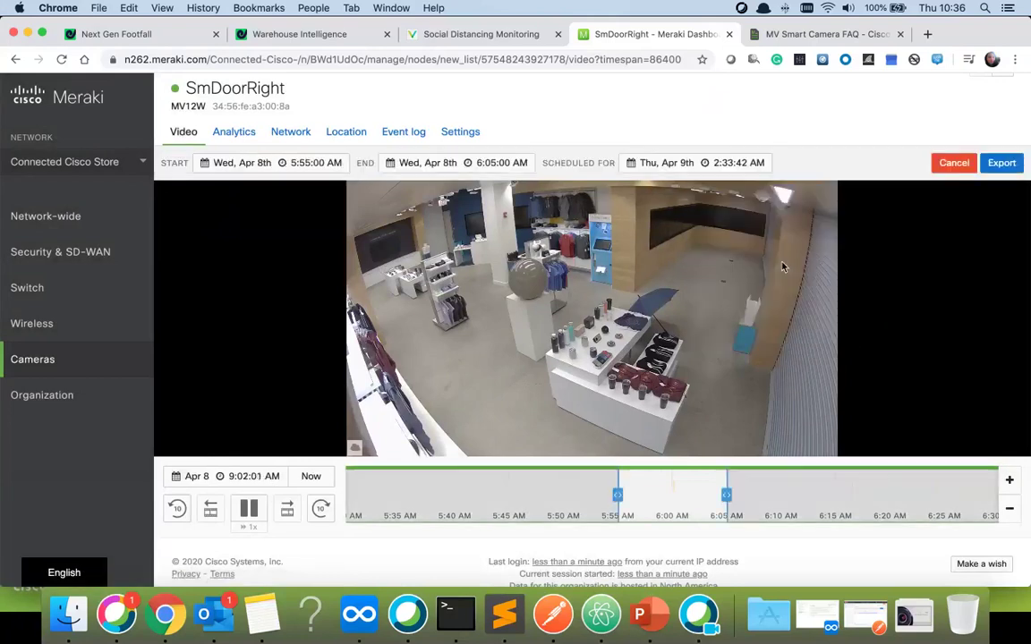
{"action": "scroll", "coordinate": [681, 398], "scroll_direction": "up", "scroll_amount": 2}
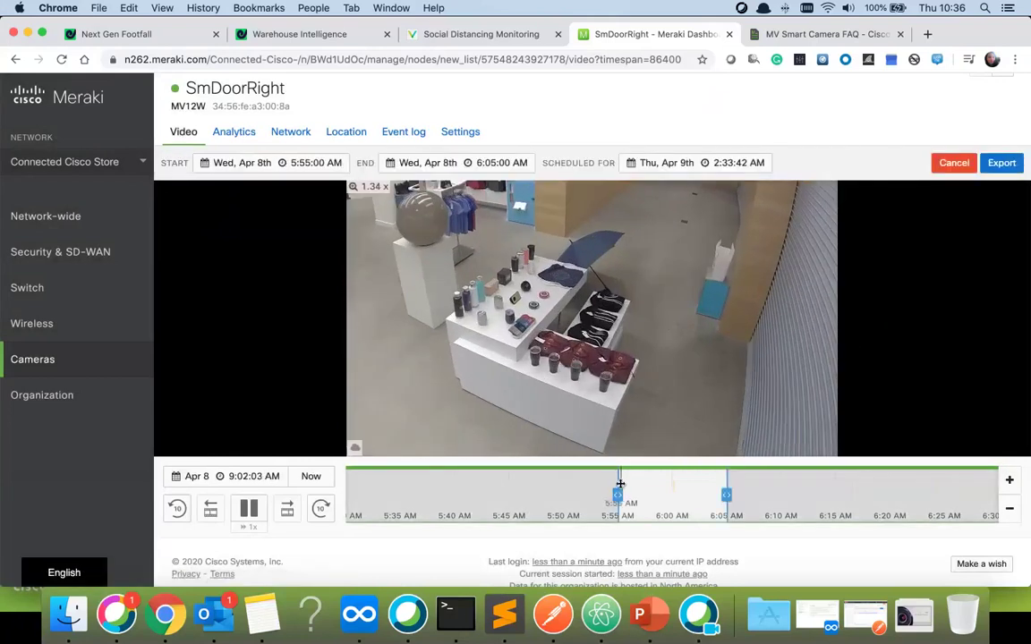
{"action": "left_click_drag", "start_coordinate": [616, 494], "coordinate": [488, 495]}
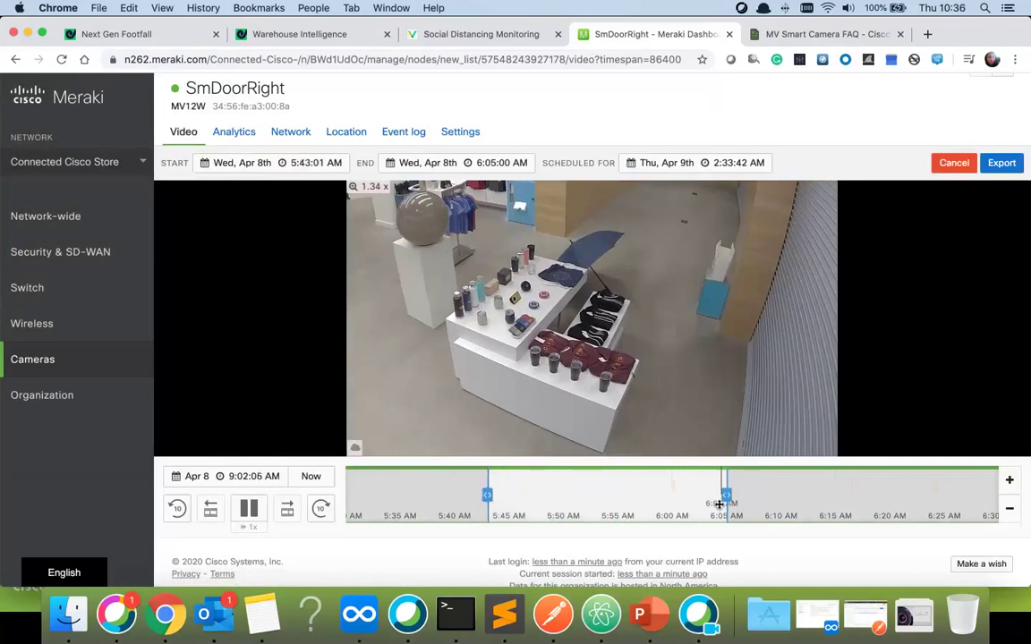
{"action": "left_click_drag", "start_coordinate": [726, 495], "coordinate": [630, 496]}
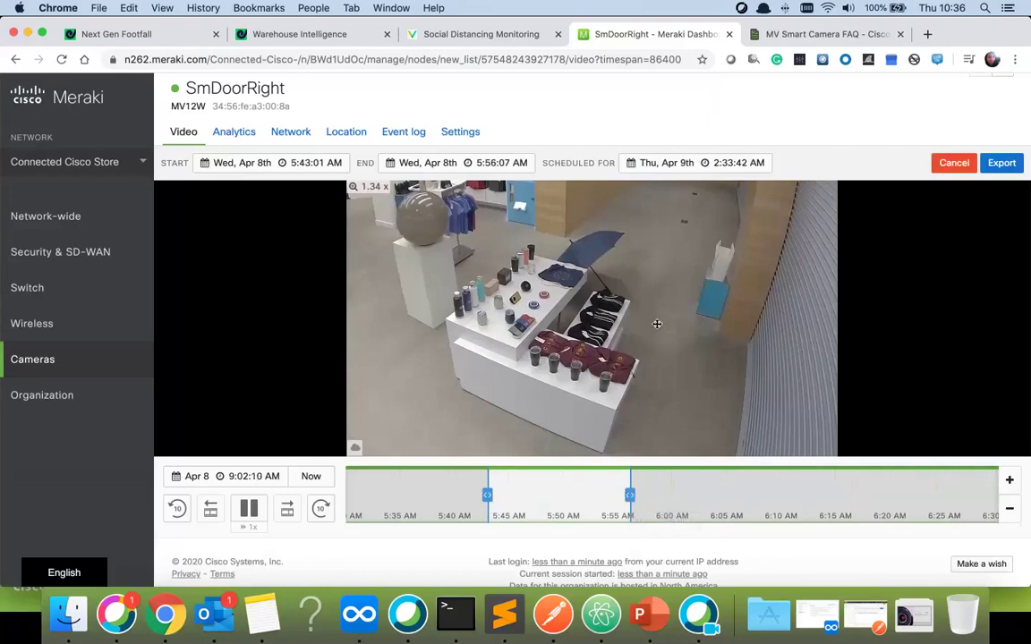
{"action": "left_click", "coordinate": [953, 164]}
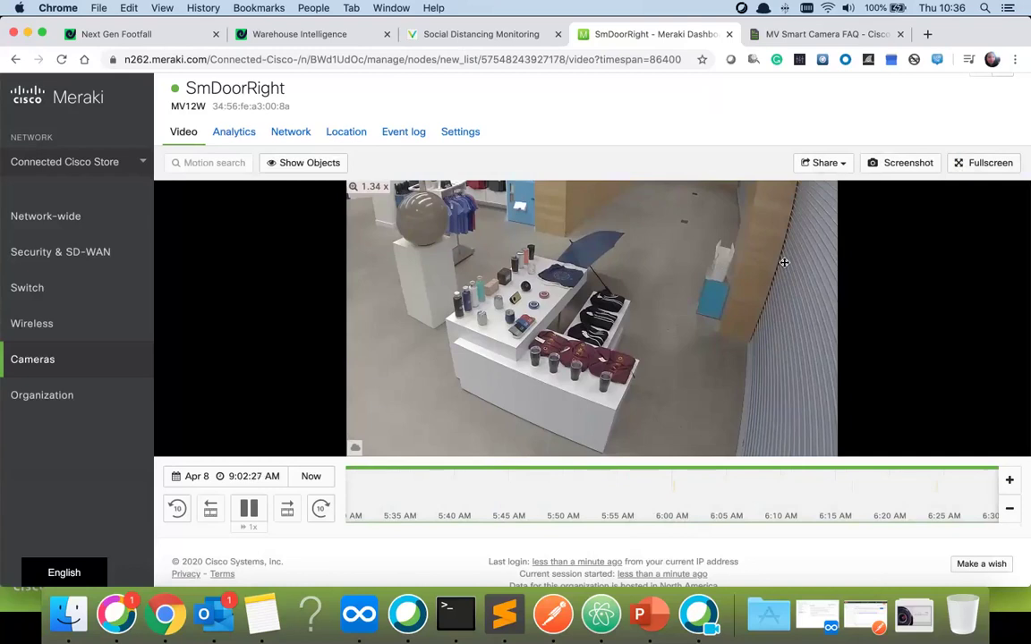
Step: View the camera's people detection analytics for the greeting card zone and the 360 zone
{"action": "left_click", "coordinate": [245, 136]}
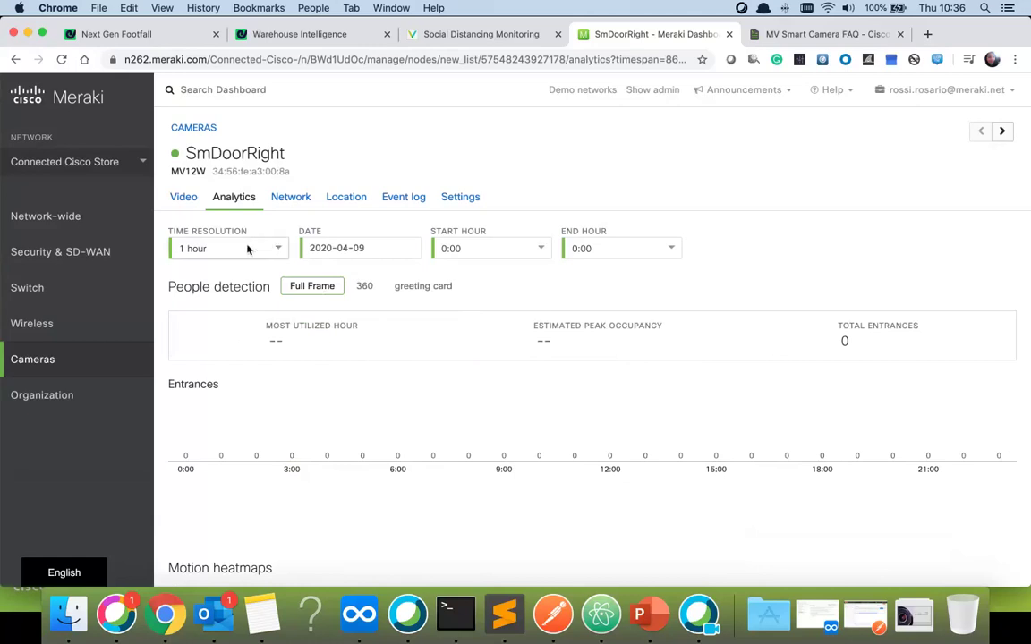
{"action": "left_click", "coordinate": [363, 287]}
{"action": "left_click", "coordinate": [419, 287]}
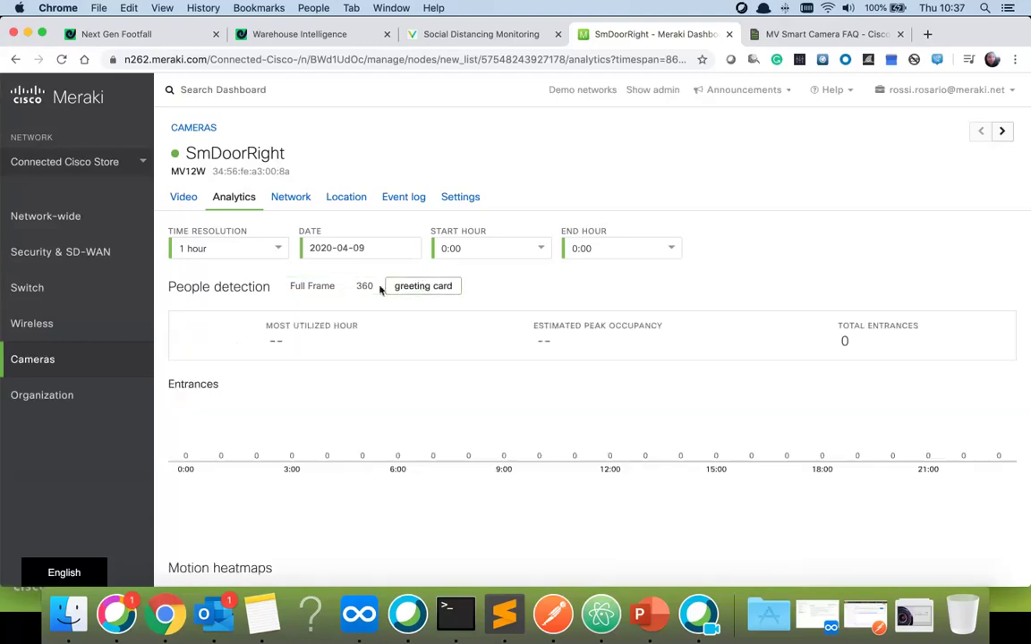
{"action": "left_click", "coordinate": [362, 287]}
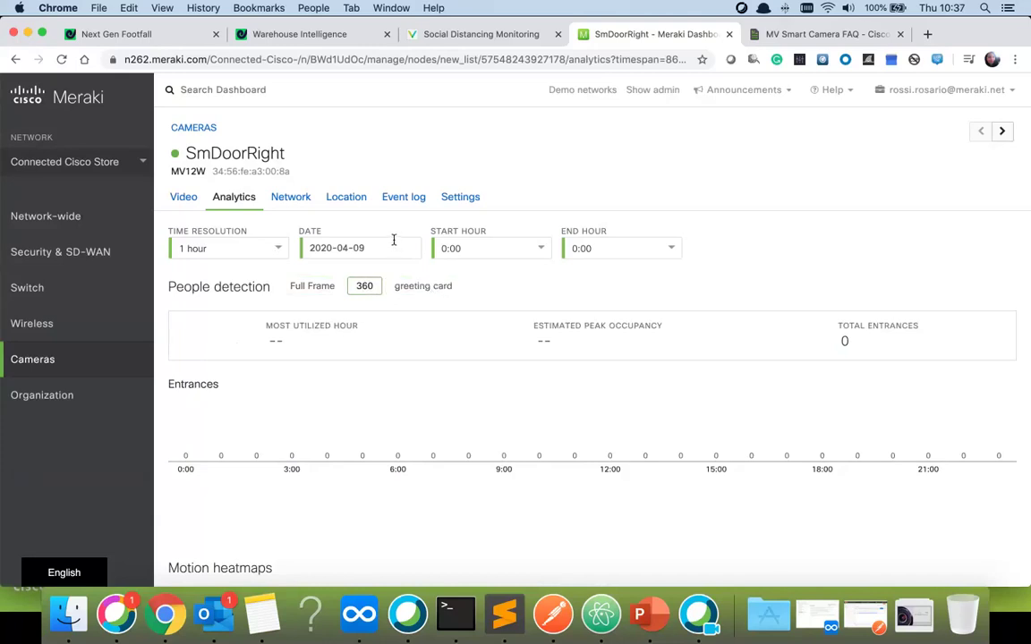
{"action": "scroll", "coordinate": [358, 219], "scroll_direction": "down", "scroll_amount": 1}
Step: Review the camera's video settings, from rotation, high dynamic range and sensor crop to the privacy window and External RTSP option
{"action": "left_click", "coordinate": [454, 200]}
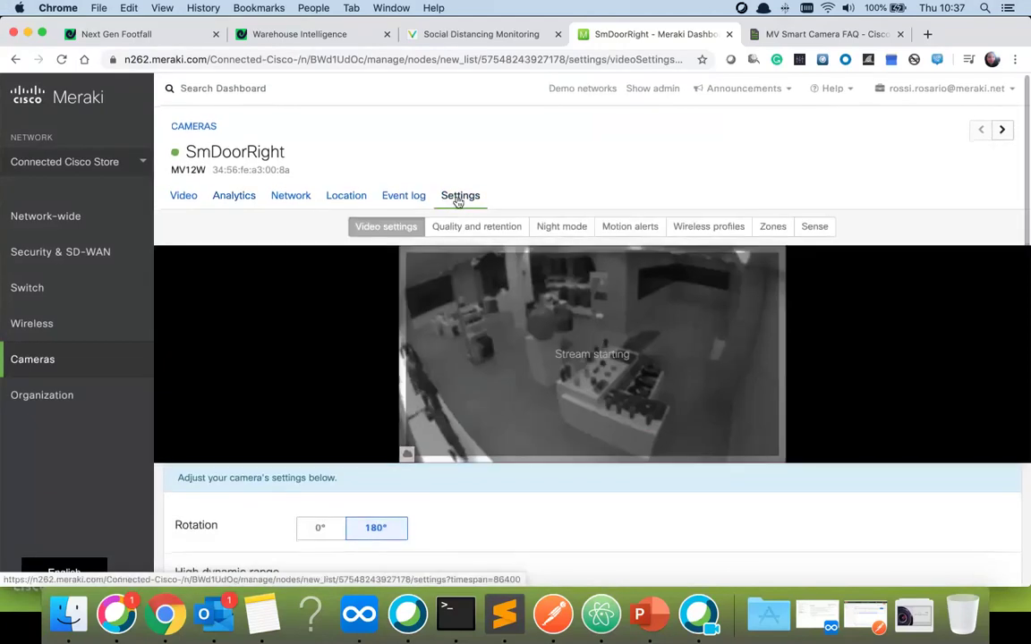
{"action": "scroll", "coordinate": [409, 209], "scroll_direction": "down", "scroll_amount": 1}
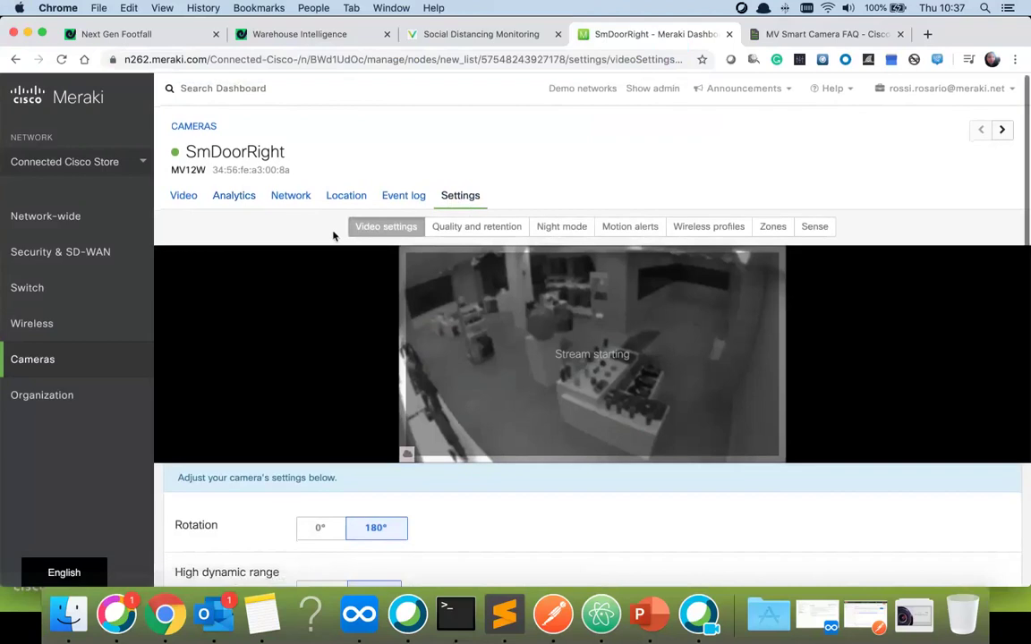
{"action": "scroll", "coordinate": [332, 236], "scroll_direction": "down", "scroll_amount": 4}
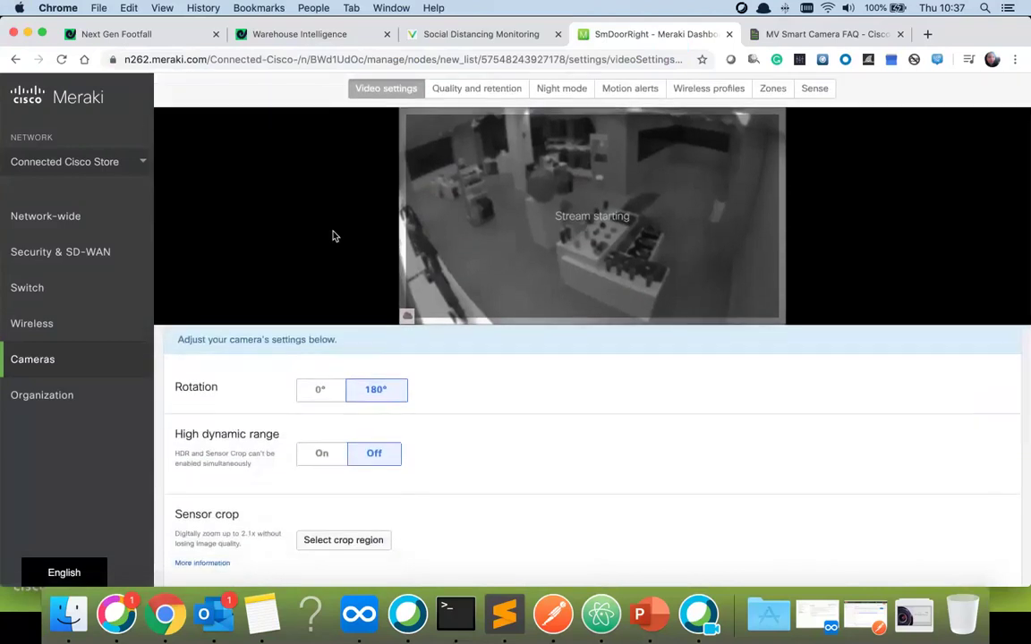
{"action": "scroll", "coordinate": [332, 235], "scroll_direction": "down", "scroll_amount": 3}
{"action": "scroll", "coordinate": [332, 236], "scroll_direction": "down", "scroll_amount": 2}
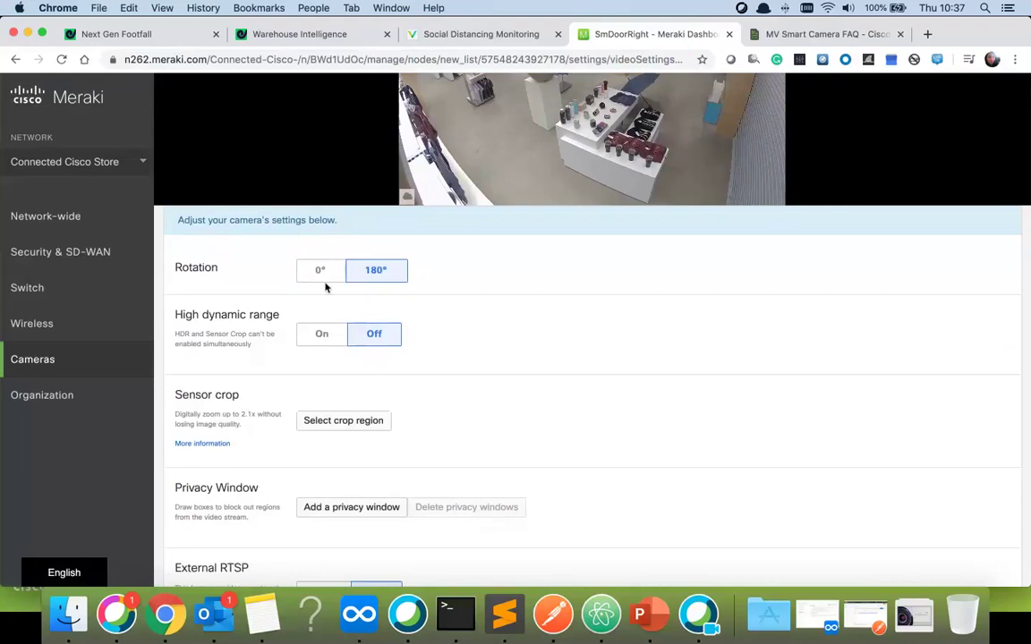
{"action": "scroll", "coordinate": [492, 355], "scroll_direction": "down", "scroll_amount": 1}
{"action": "scroll", "coordinate": [492, 354], "scroll_direction": "down", "scroll_amount": 2}
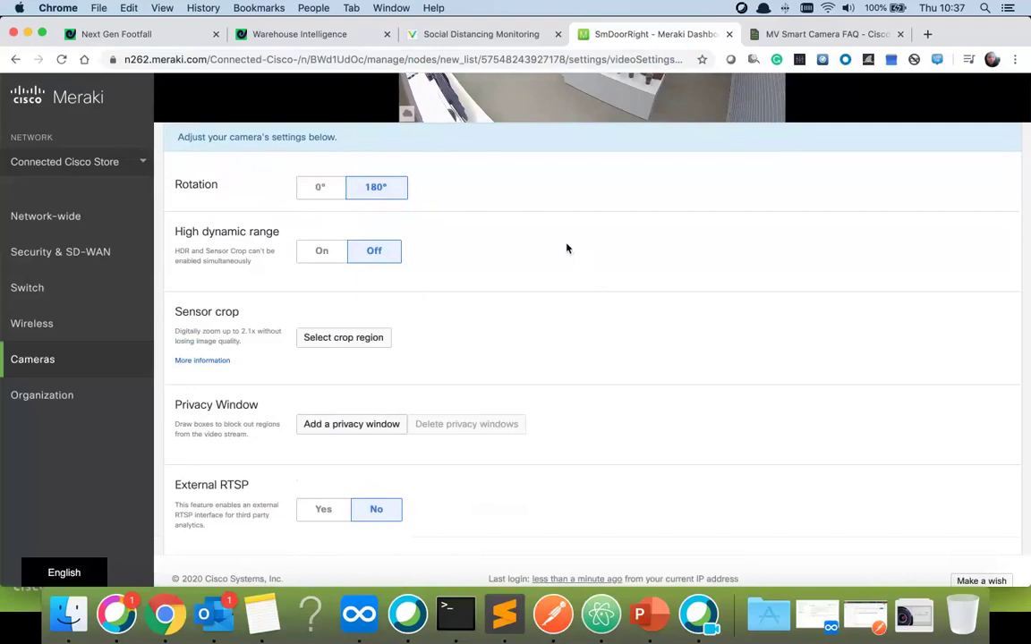
{"action": "scroll", "coordinate": [539, 240], "scroll_direction": "down", "scroll_amount": 2}
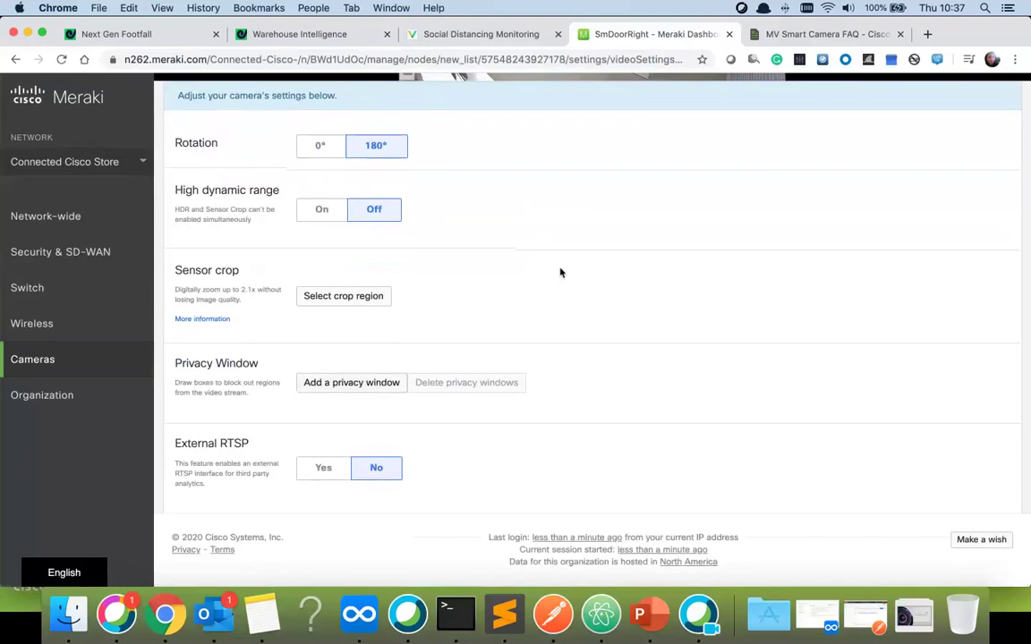
{"action": "scroll", "coordinate": [558, 268], "scroll_direction": "up", "scroll_amount": 5}
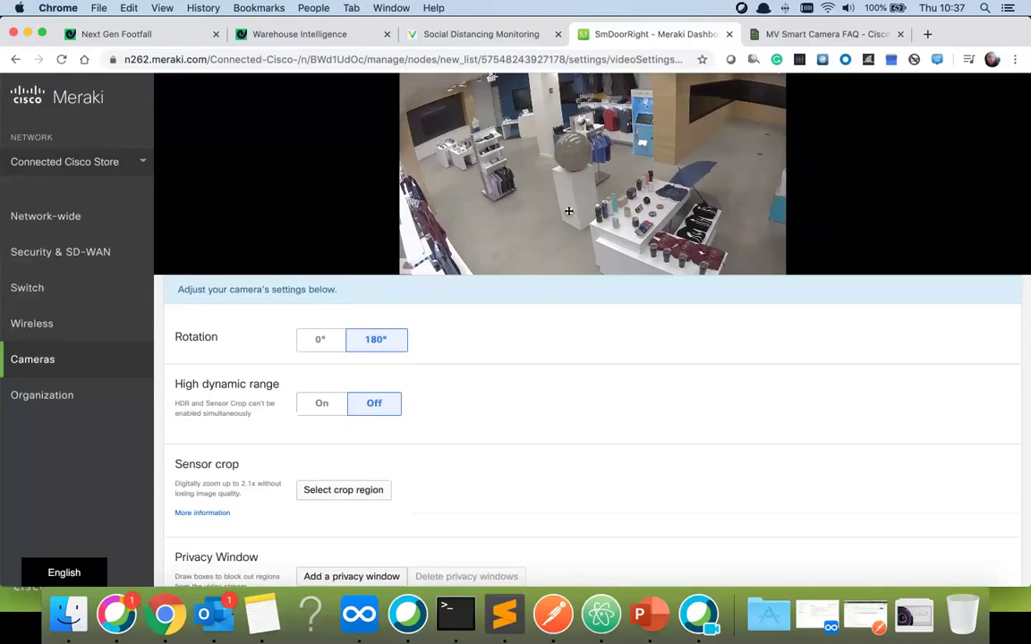
{"action": "scroll", "coordinate": [505, 386], "scroll_direction": "down", "scroll_amount": 5}
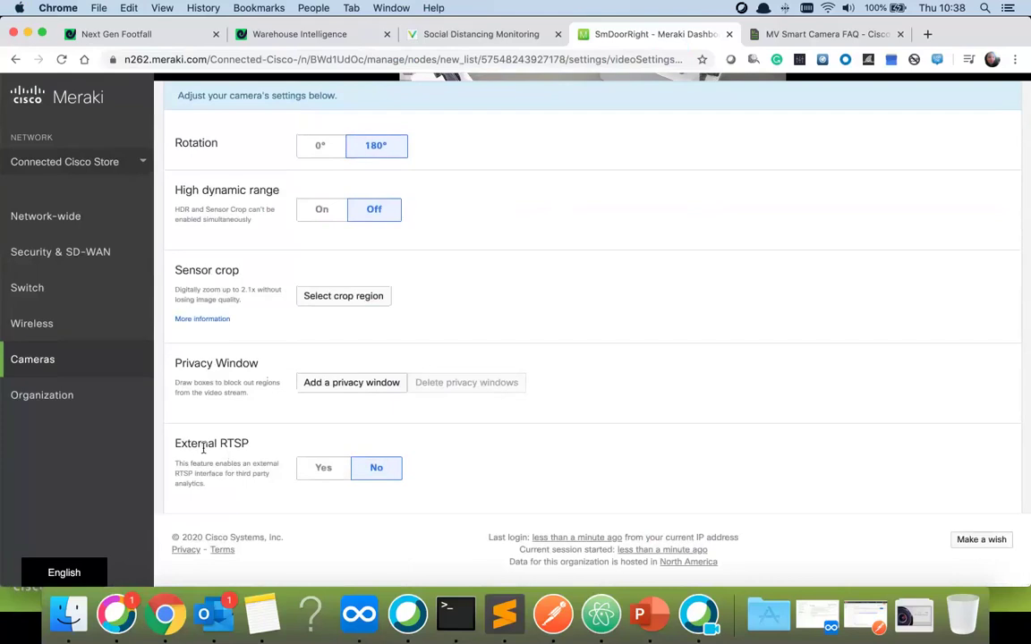
{"action": "left_click_drag", "start_coordinate": [177, 438], "coordinate": [344, 497]}
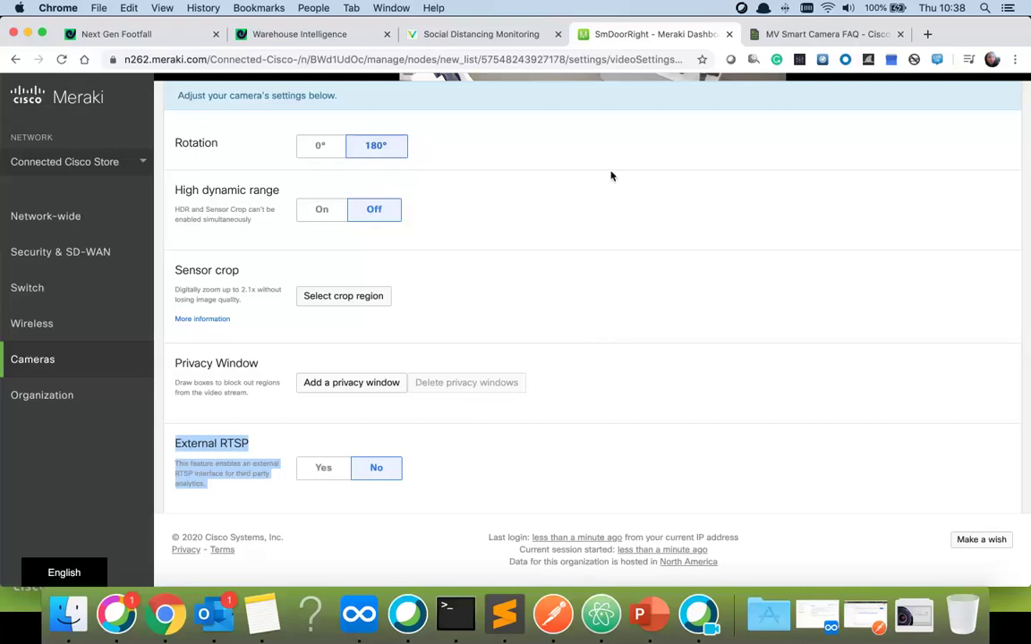
Step: Review the quality and retention settings, including motion-based retention, areas of interest, motion detector version, footage deletion, video resolution and quality
{"action": "scroll", "coordinate": [611, 176], "scroll_direction": "up", "scroll_amount": 5}
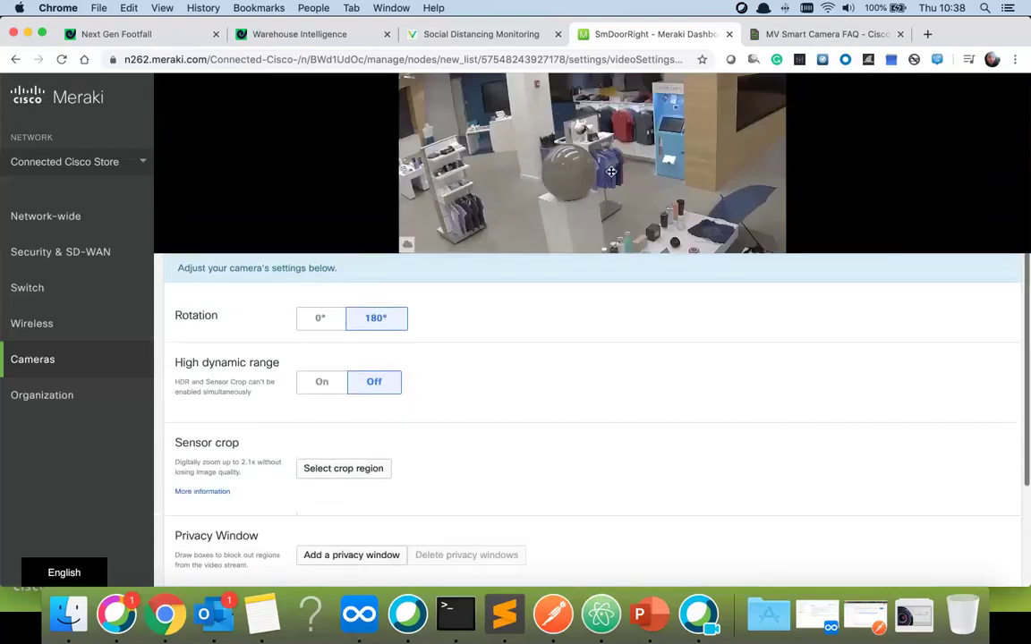
{"action": "scroll", "coordinate": [568, 347], "scroll_direction": "up", "scroll_amount": 5}
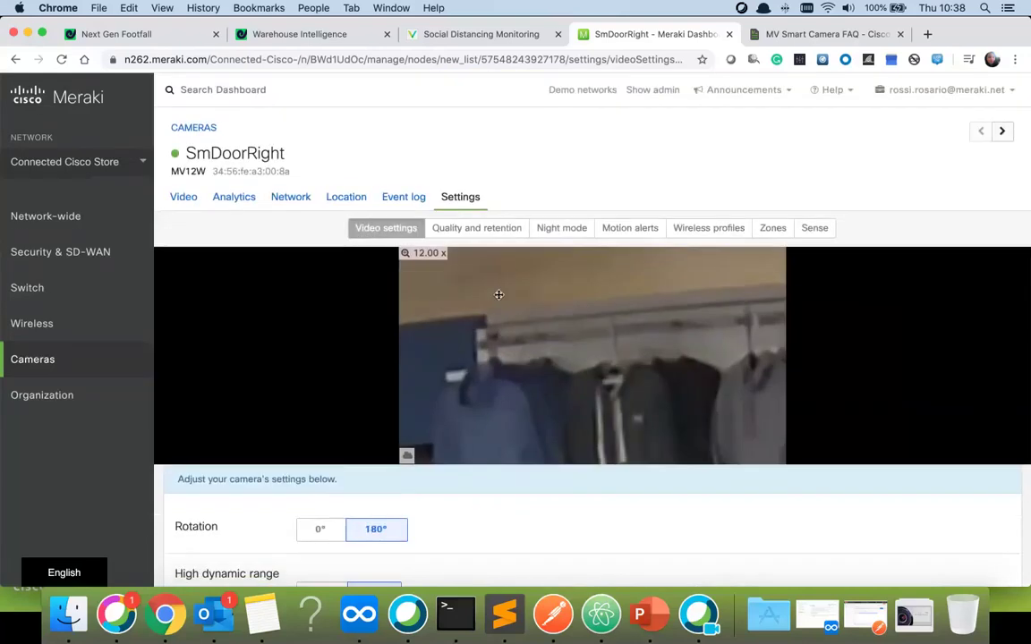
{"action": "left_click", "coordinate": [493, 233]}
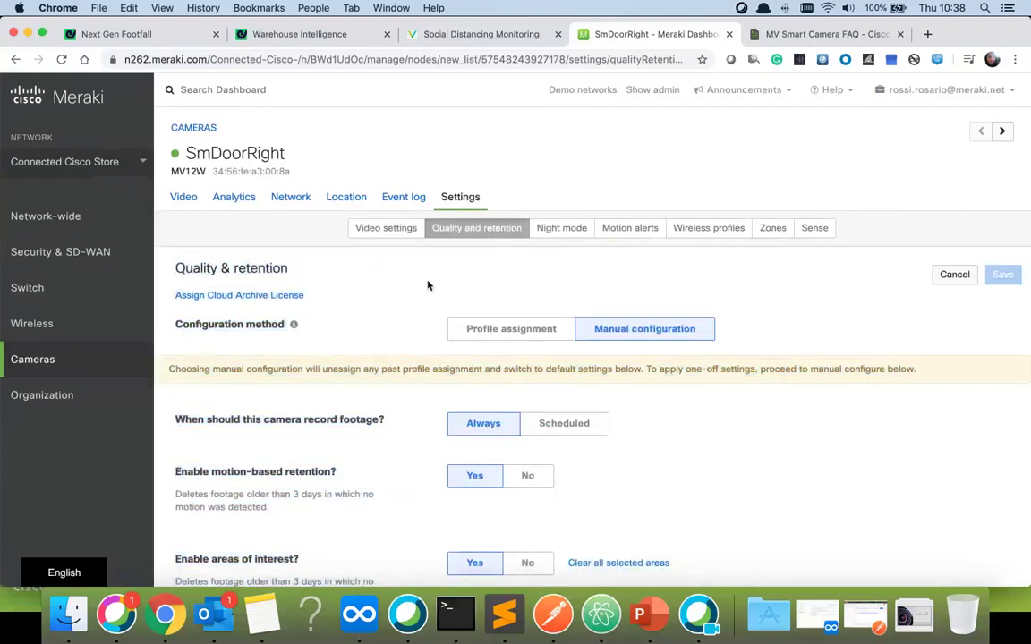
{"action": "scroll", "coordinate": [428, 285], "scroll_direction": "down", "scroll_amount": 3}
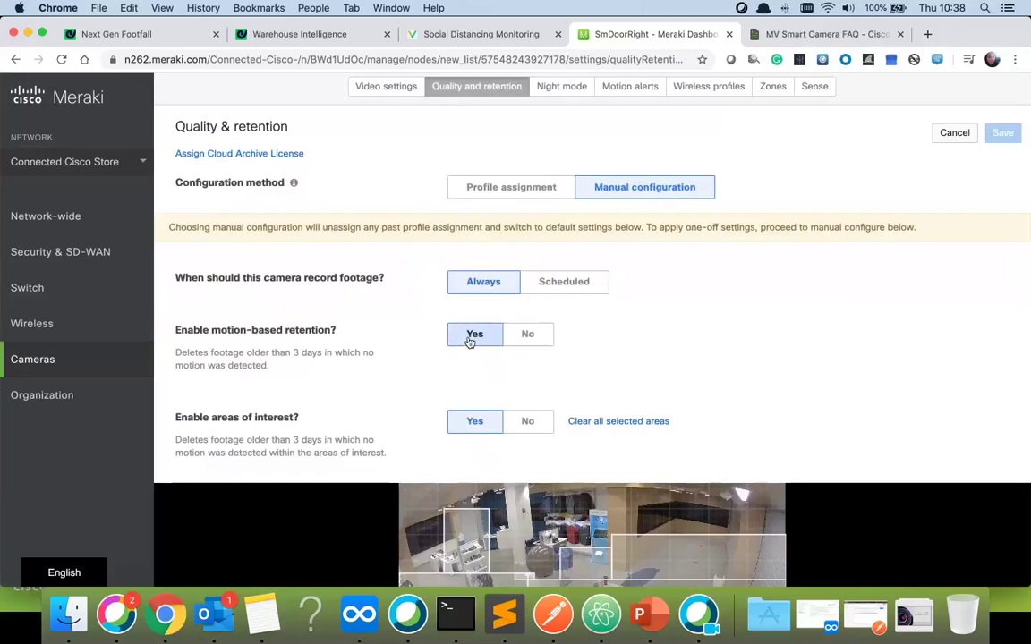
{"action": "scroll", "coordinate": [422, 343], "scroll_direction": "down", "scroll_amount": 1}
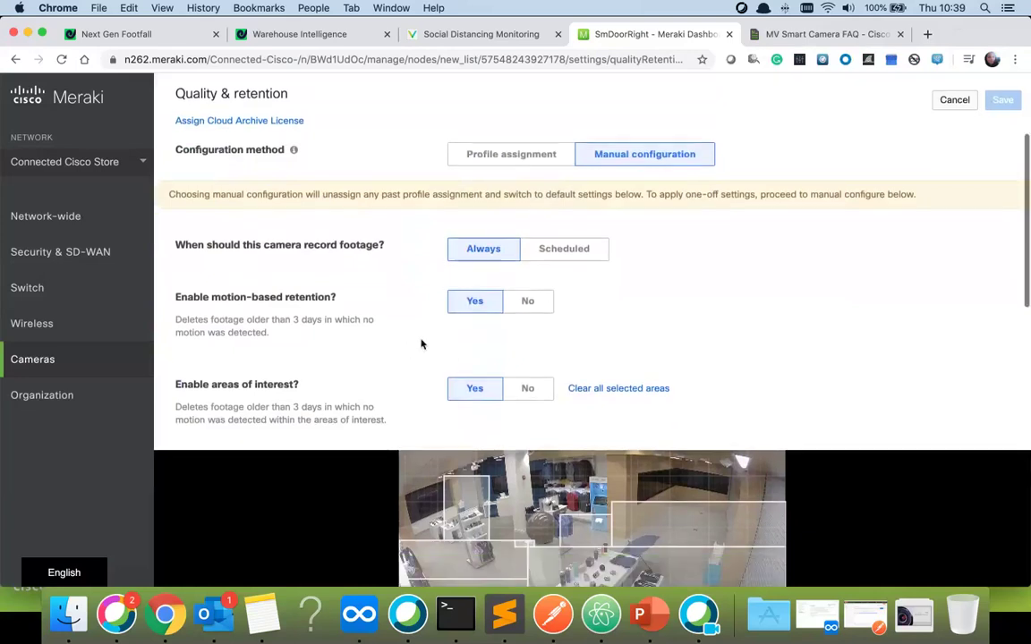
{"action": "scroll", "coordinate": [421, 343], "scroll_direction": "down", "scroll_amount": 4}
{"action": "scroll", "coordinate": [420, 340], "scroll_direction": "down", "scroll_amount": 1}
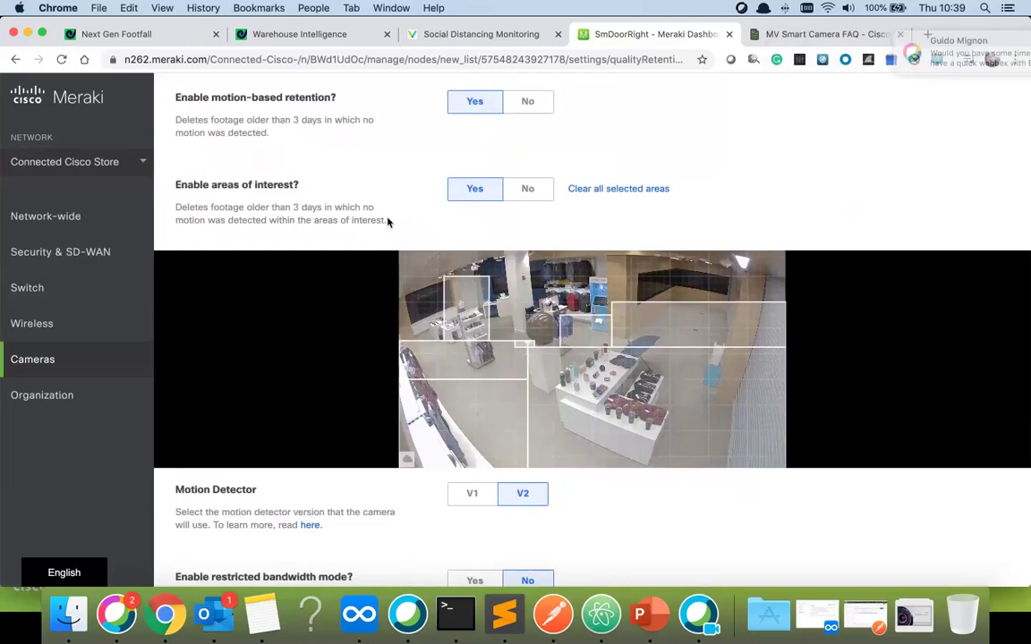
{"action": "scroll", "coordinate": [387, 221], "scroll_direction": "down", "scroll_amount": 2}
{"action": "scroll", "coordinate": [387, 221], "scroll_direction": "up", "scroll_amount": 1}
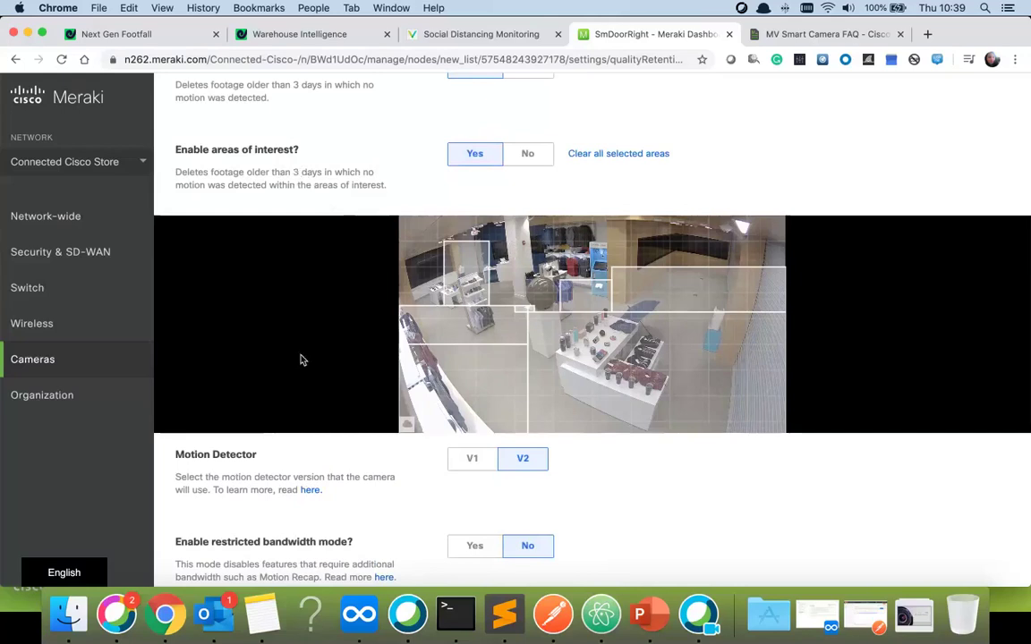
{"action": "scroll", "coordinate": [301, 360], "scroll_direction": "down", "scroll_amount": 5}
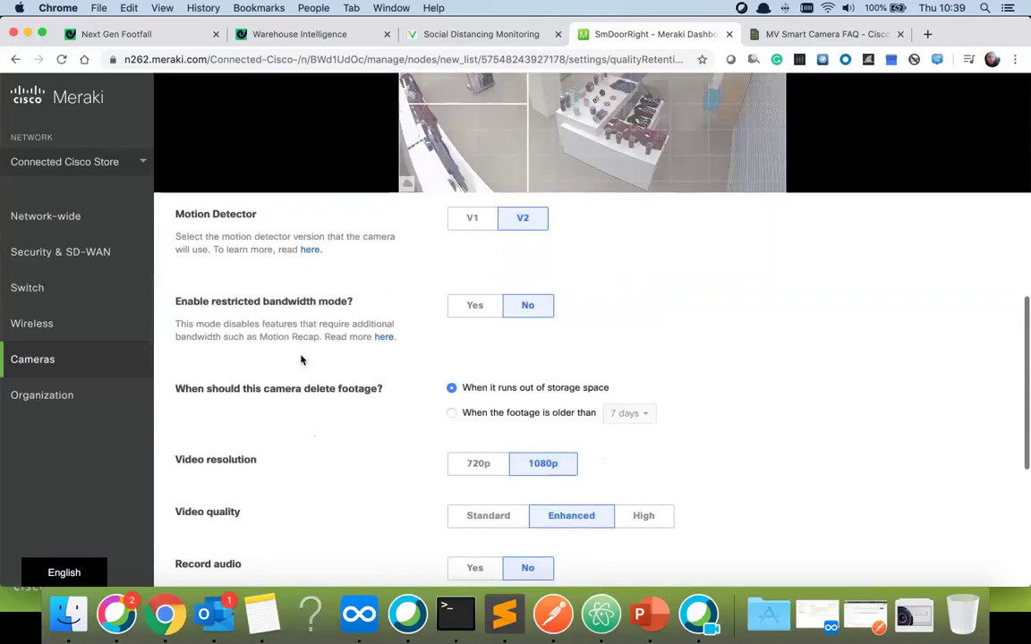
{"action": "scroll", "coordinate": [300, 360], "scroll_direction": "down", "scroll_amount": 3}
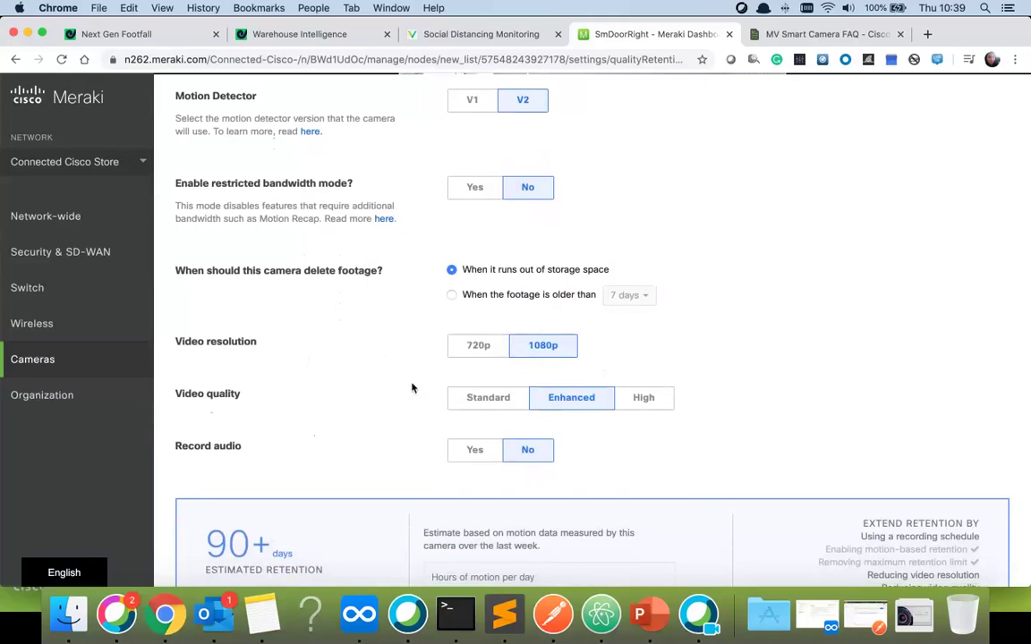
Step: Enable areas of interest in the camera's motion alert settings
{"action": "scroll", "coordinate": [412, 388], "scroll_direction": "up", "scroll_amount": 15}
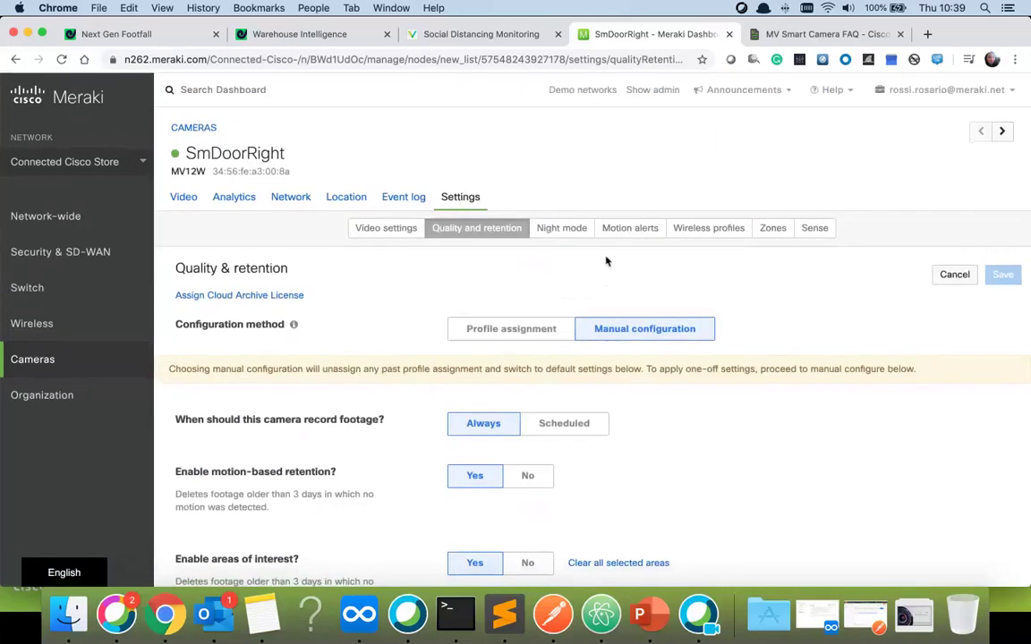
{"action": "left_click", "coordinate": [641, 232]}
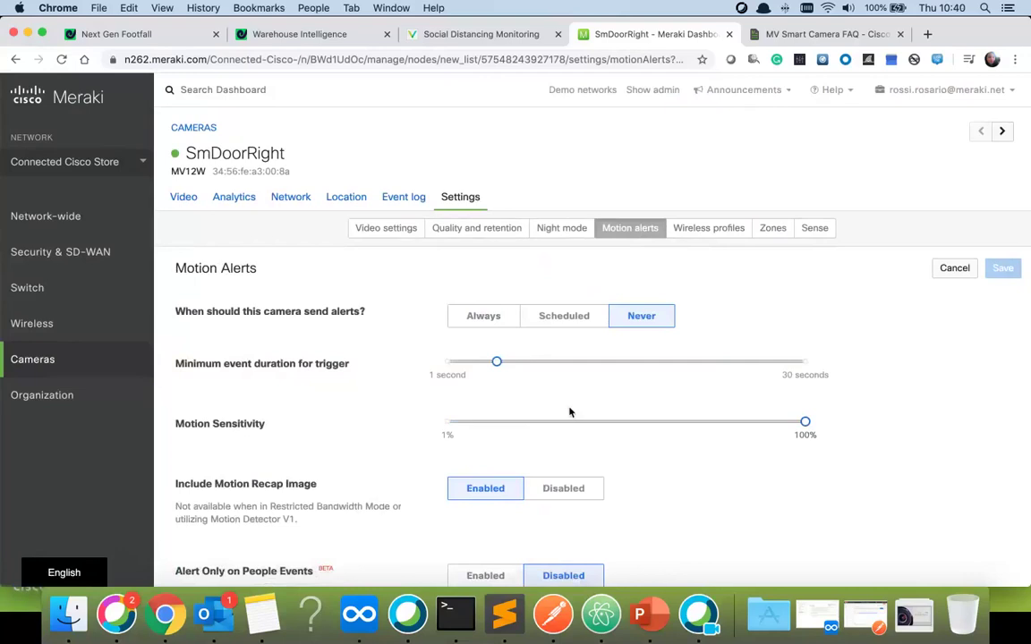
{"action": "scroll", "coordinate": [570, 412], "scroll_direction": "down", "scroll_amount": 3}
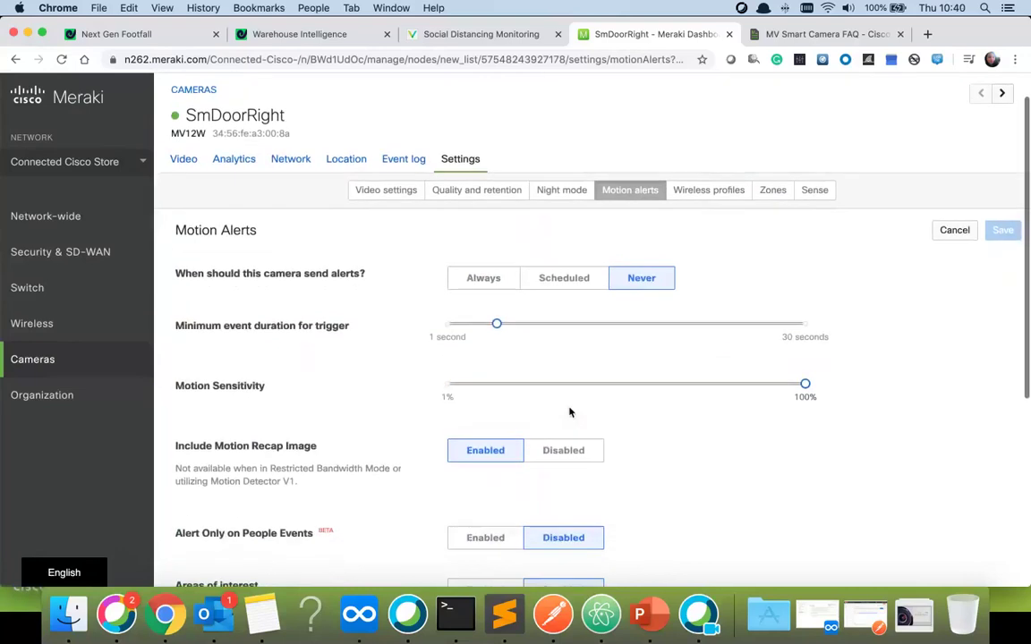
{"action": "scroll", "coordinate": [569, 411], "scroll_direction": "down", "scroll_amount": 5}
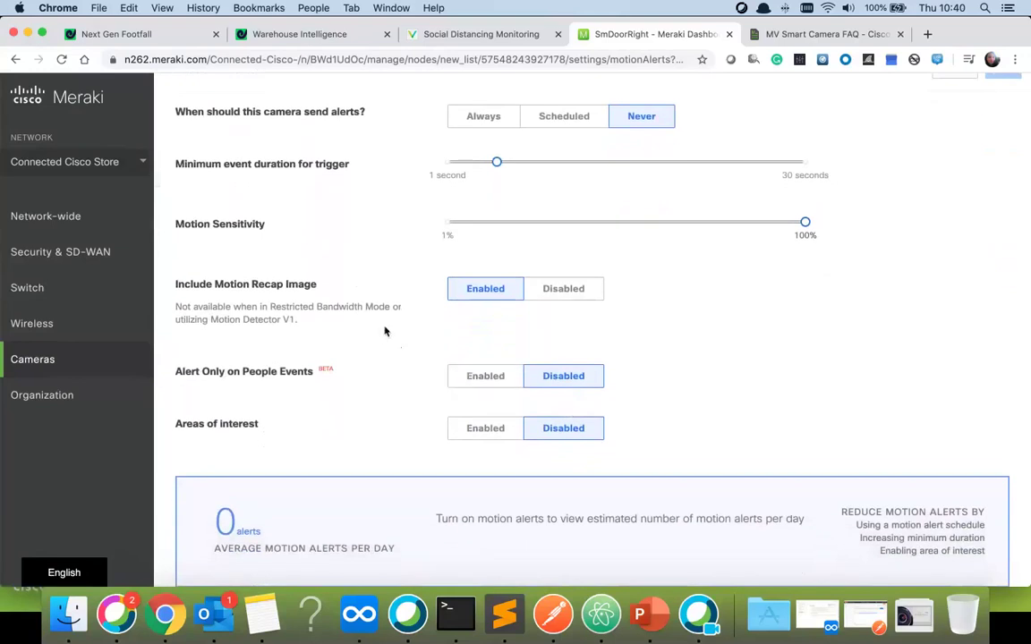
{"action": "left_click", "coordinate": [474, 429]}
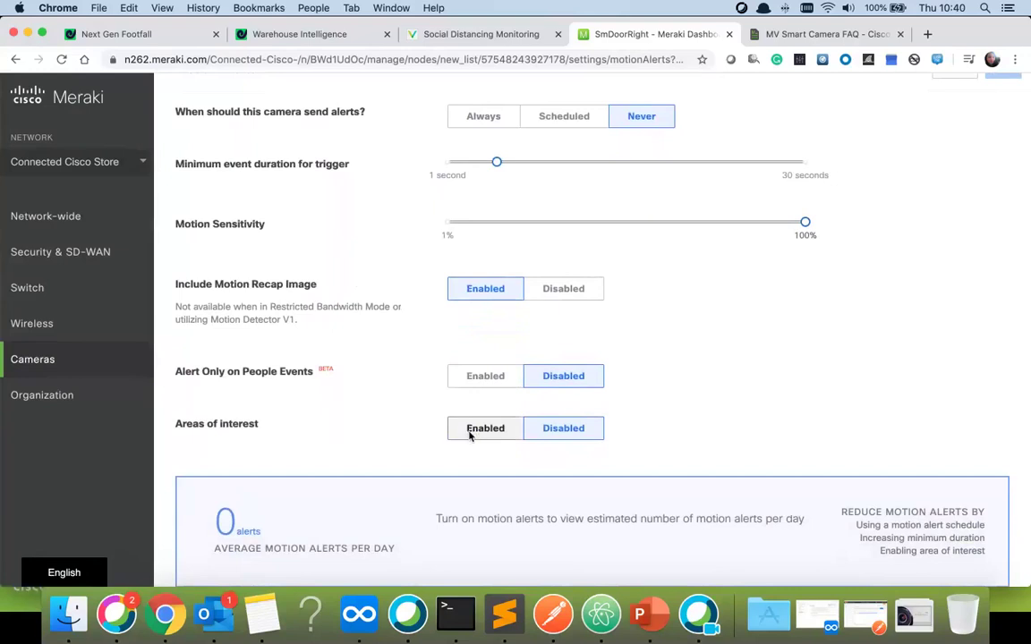
{"action": "scroll", "coordinate": [476, 411], "scroll_direction": "down", "scroll_amount": 3}
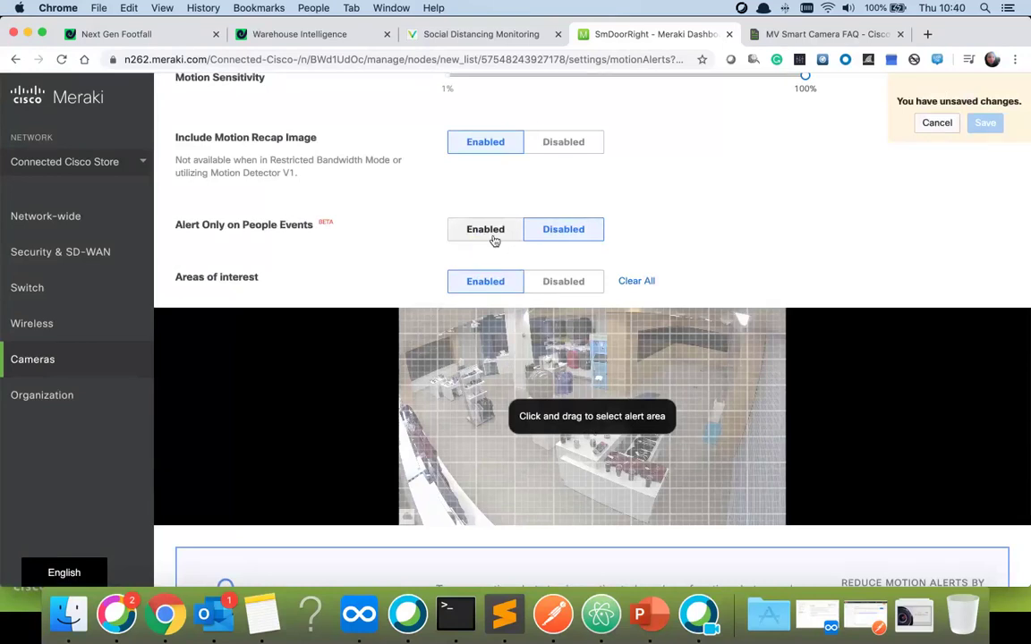
Step: View the zone configuration for the SmDoorRight camera
{"action": "scroll", "coordinate": [494, 241], "scroll_direction": "up", "scroll_amount": 5}
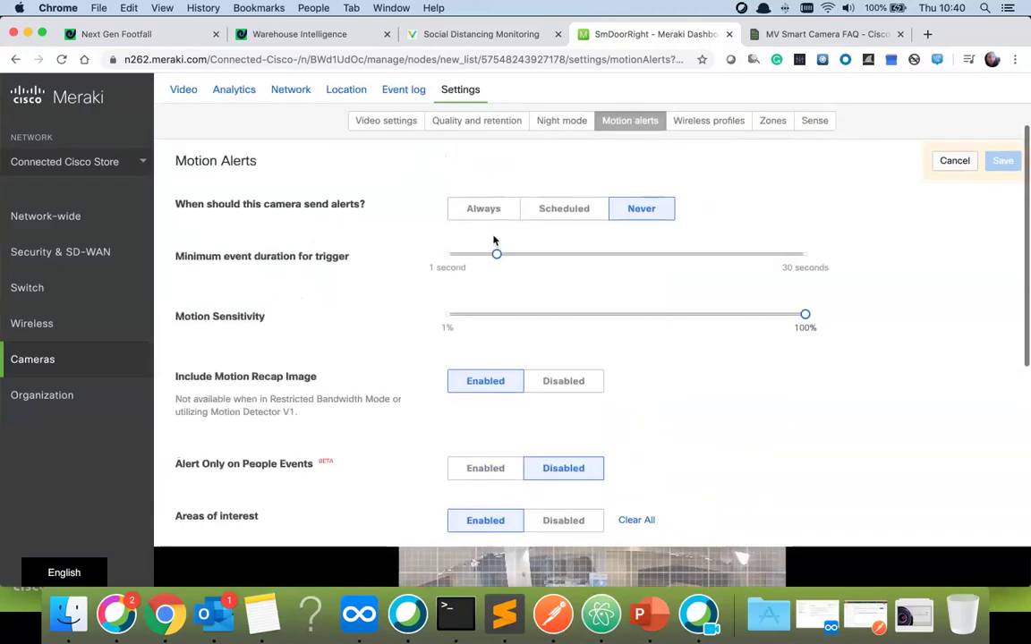
{"action": "left_click", "coordinate": [772, 120]}
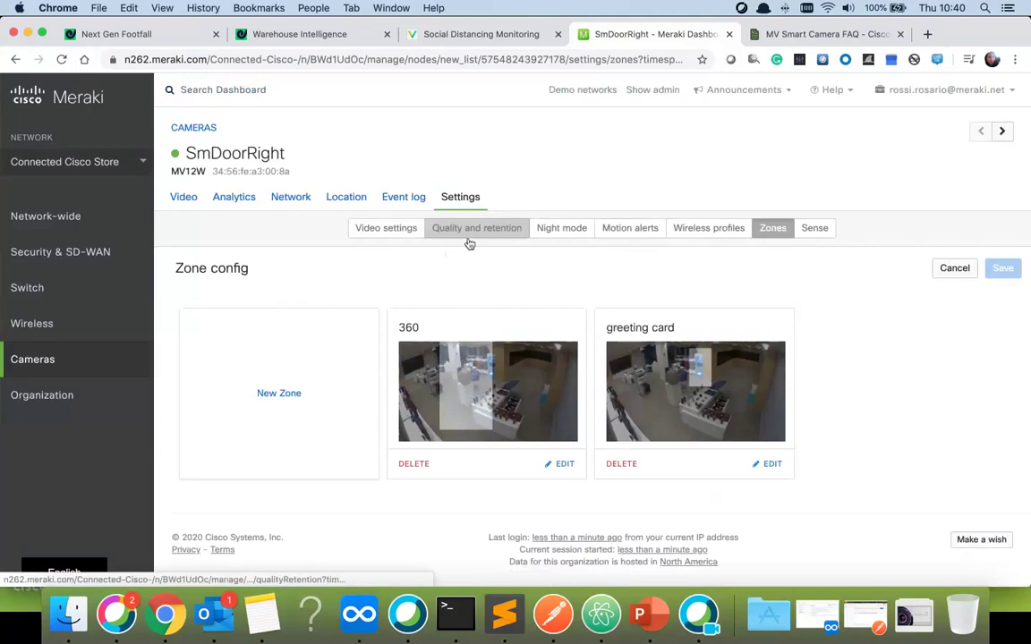
Step: Open the network's video wall and look over the live camera views in the Point of Sale layout
{"action": "mouse_move", "coordinate": [112, 346]}
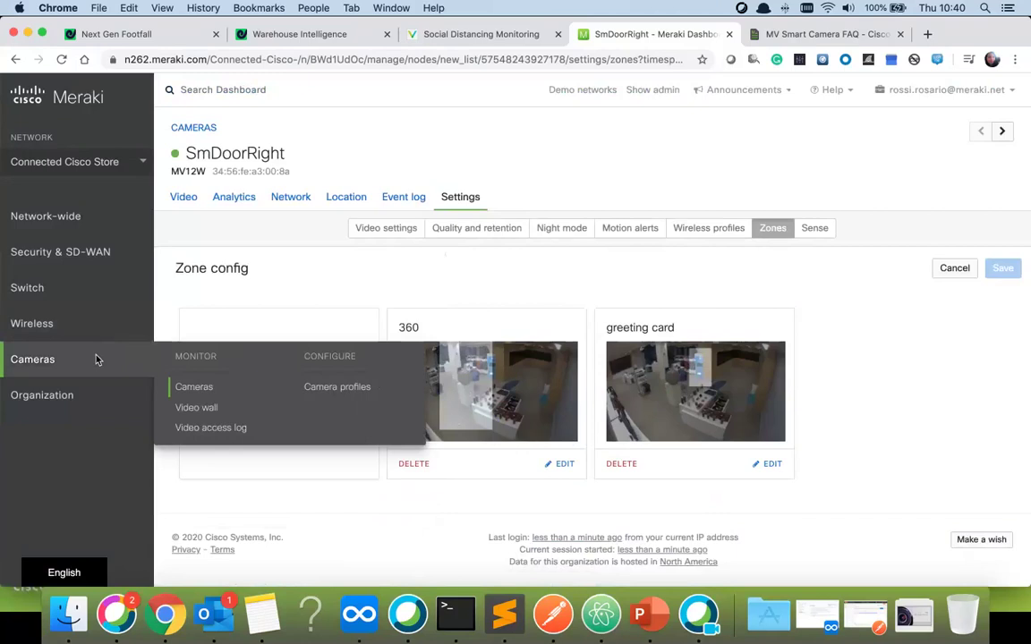
{"action": "left_click", "coordinate": [198, 410]}
{"action": "left_click", "coordinate": [617, 221]}
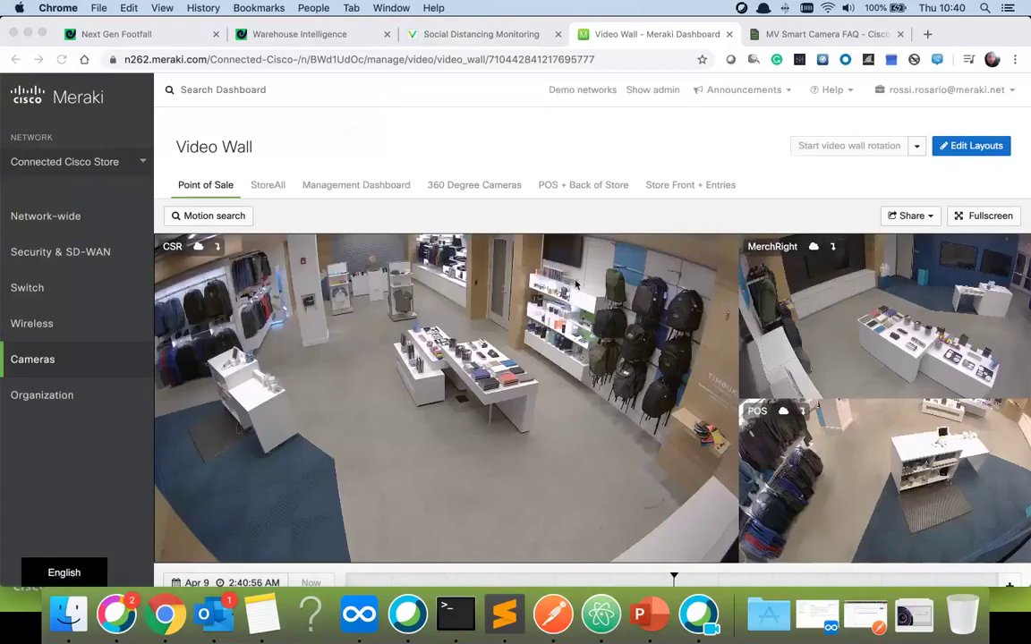
{"action": "scroll", "coordinate": [215, 152], "scroll_direction": "down", "scroll_amount": 1}
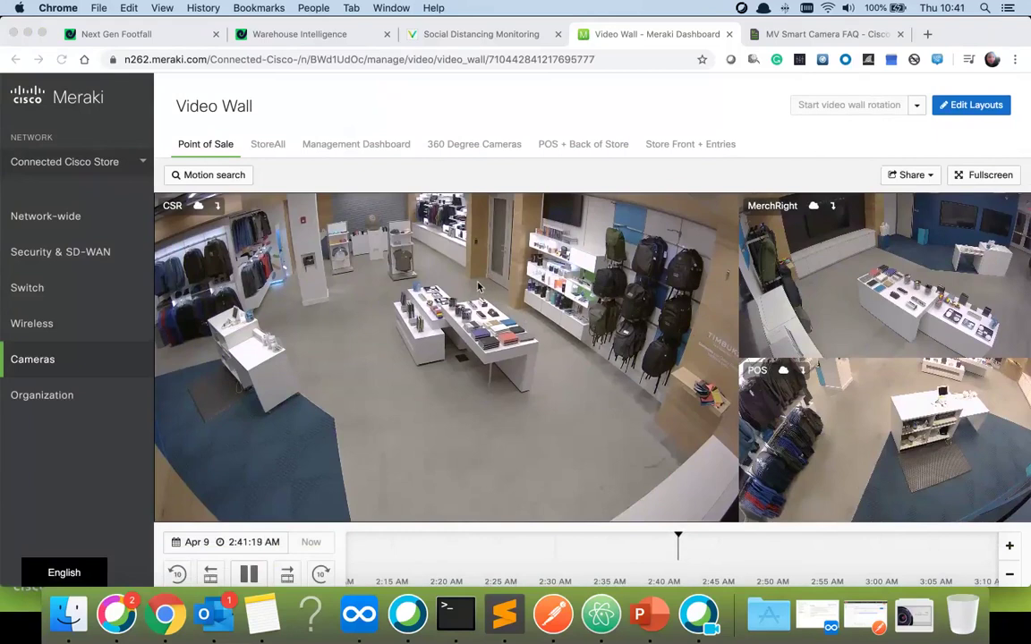
{"action": "left_click", "coordinate": [283, 149]}
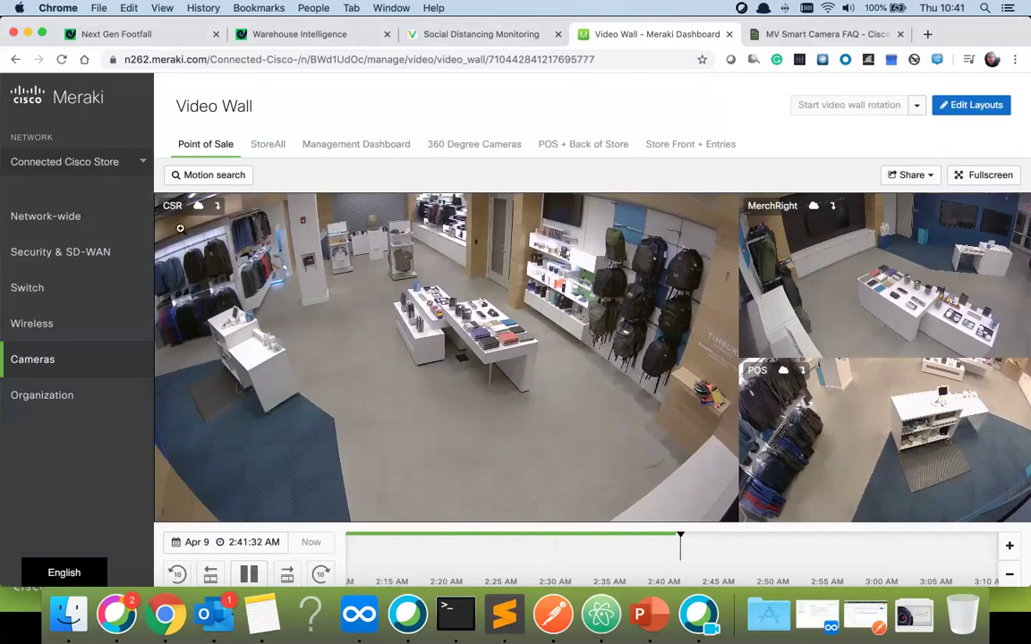
Step: Open the network-wide administration page and examine the camera-only admins section with its access privileges and camera scope
{"action": "mouse_move", "coordinate": [87, 222]}
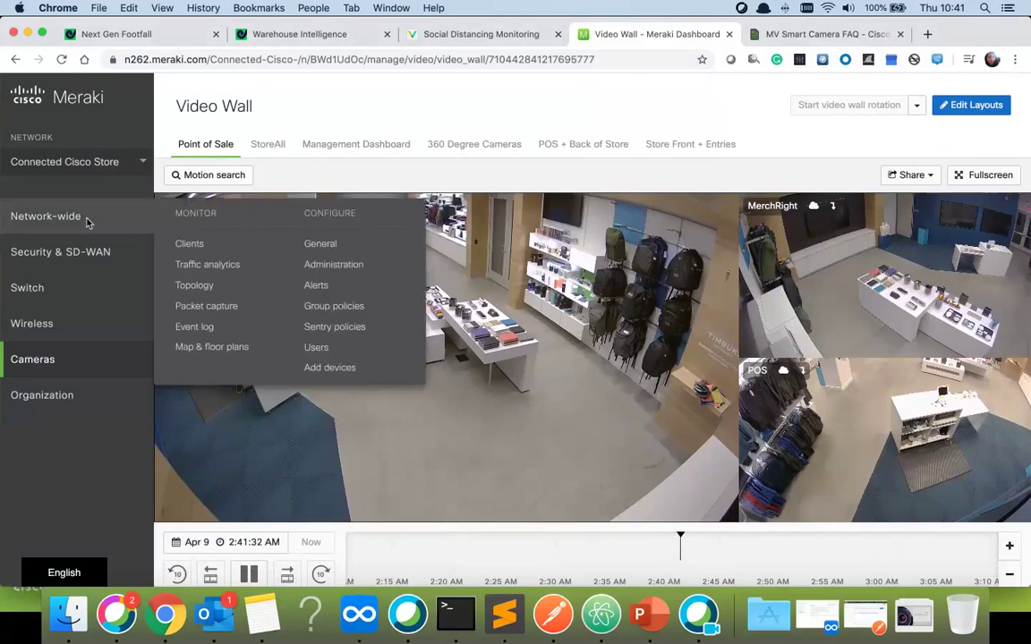
{"action": "left_click", "coordinate": [331, 264]}
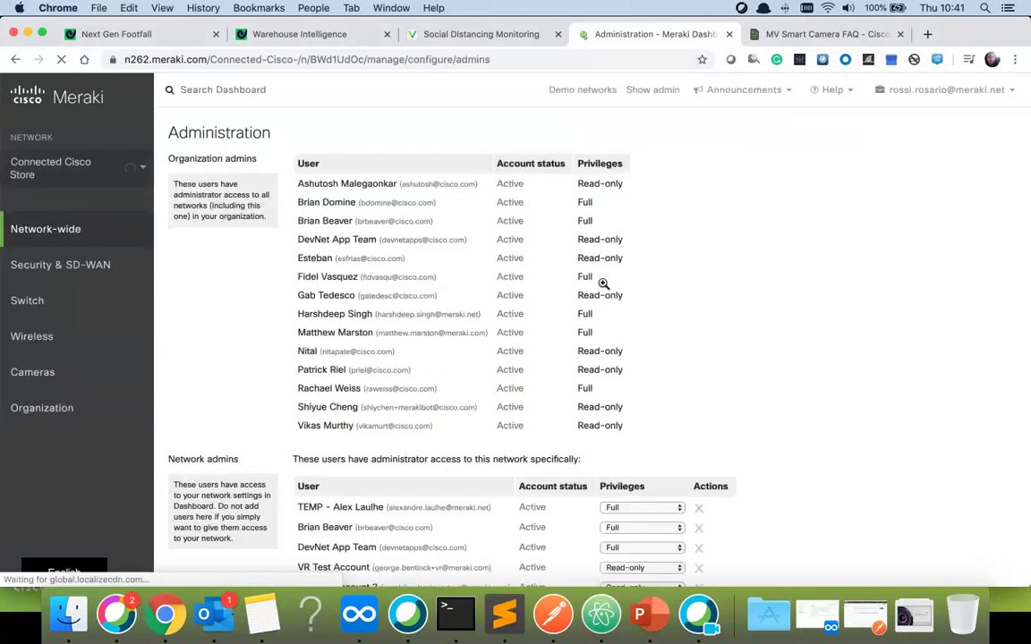
{"action": "scroll", "coordinate": [603, 283], "scroll_direction": "down", "scroll_amount": 10}
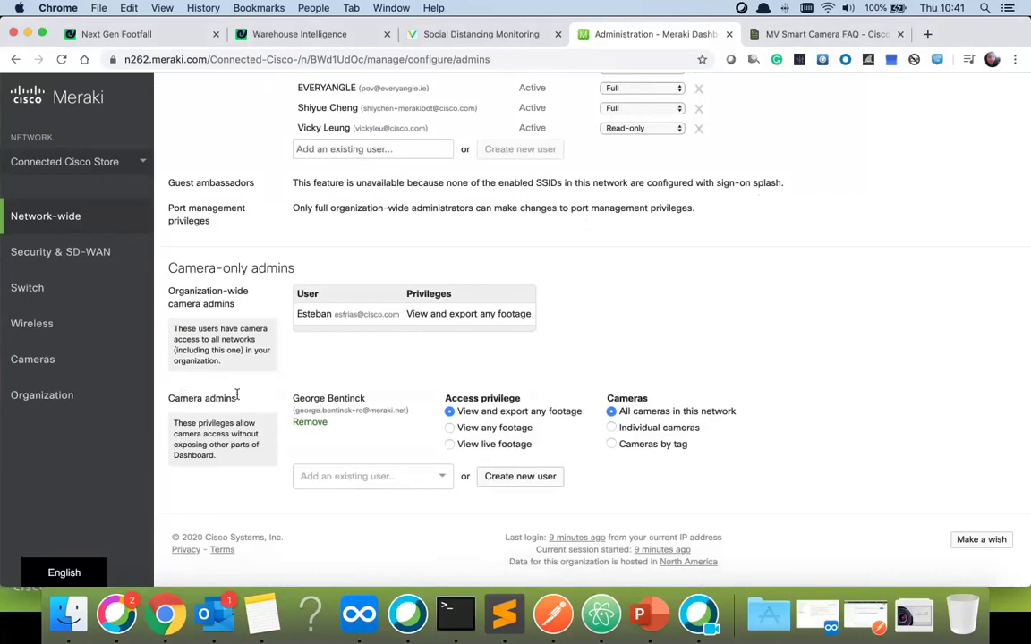
{"action": "left_click_drag", "start_coordinate": [183, 391], "coordinate": [704, 484]}
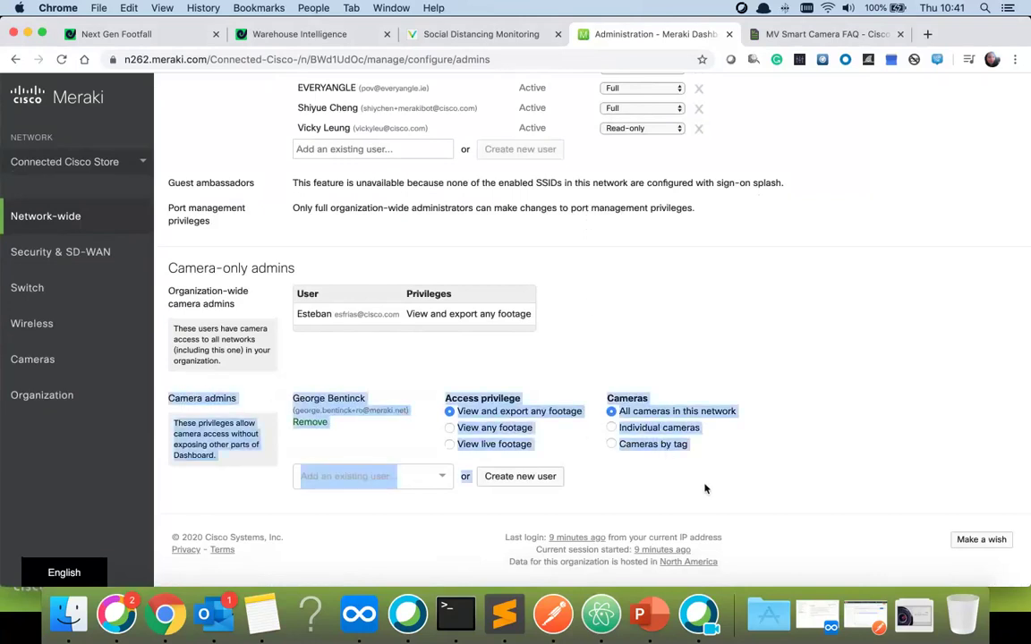
{"action": "left_click", "coordinate": [601, 381]}
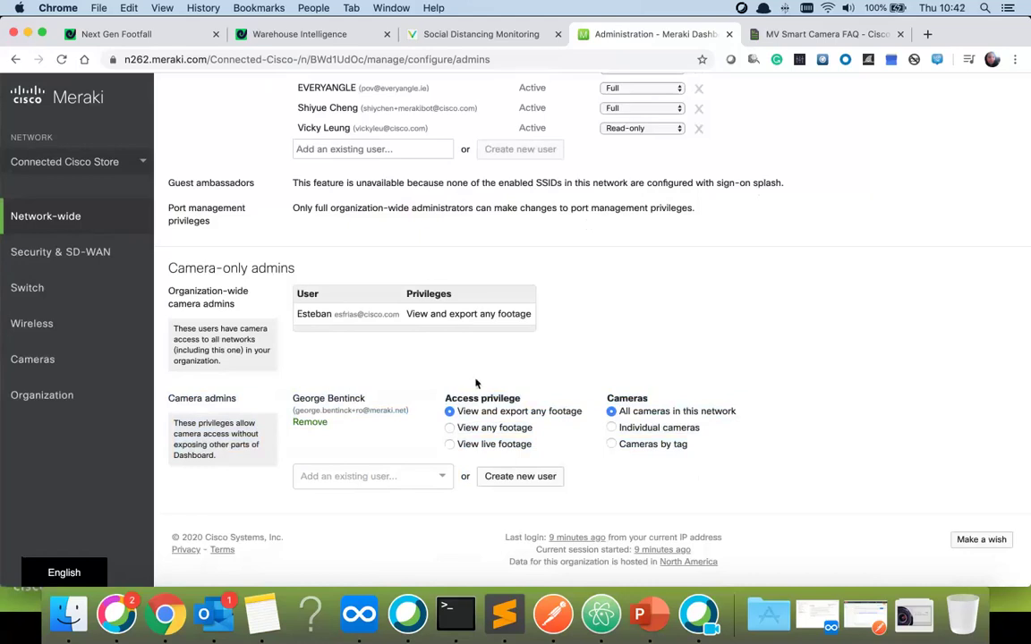
Step: Try the camera admin's options, choosing View live footage and switching scope from tagged to individual to all cameras in this network
{"action": "left_click", "coordinate": [449, 428]}
{"action": "left_click", "coordinate": [449, 444]}
{"action": "left_click", "coordinate": [612, 444]}
{"action": "left_click", "coordinate": [612, 428]}
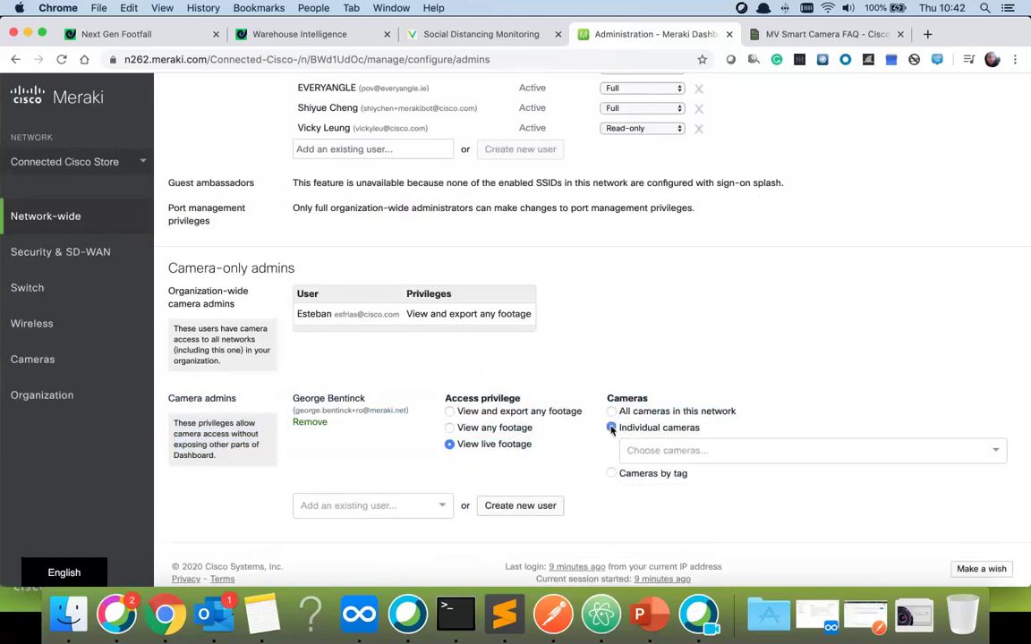
{"action": "left_click", "coordinate": [612, 411]}
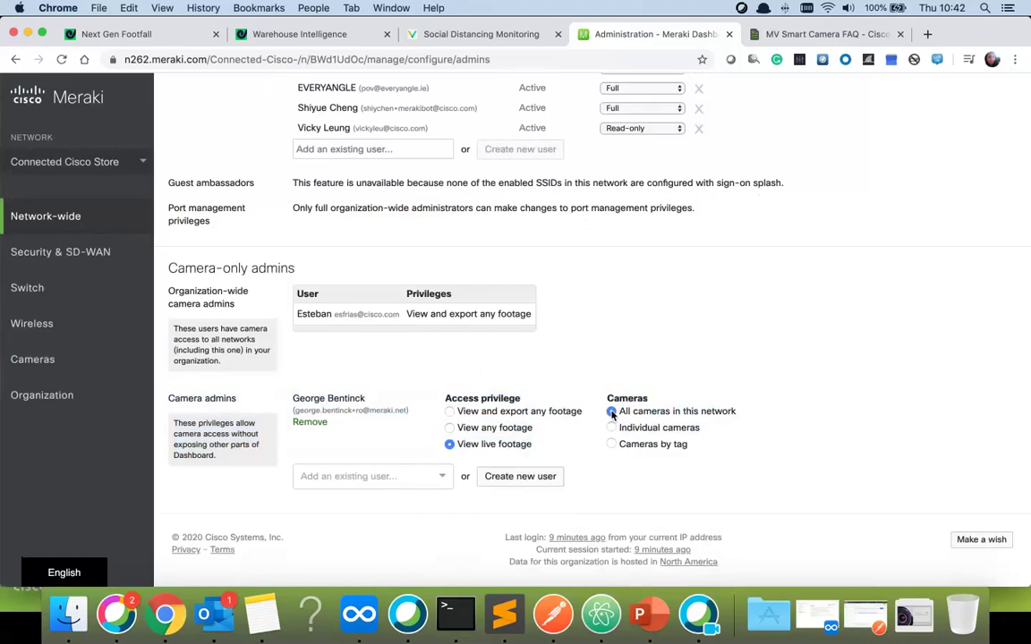
Step: Open the video access log and examine its entries by camera, event type, user, time, geolocation and IP address
{"action": "mouse_move", "coordinate": [51, 326]}
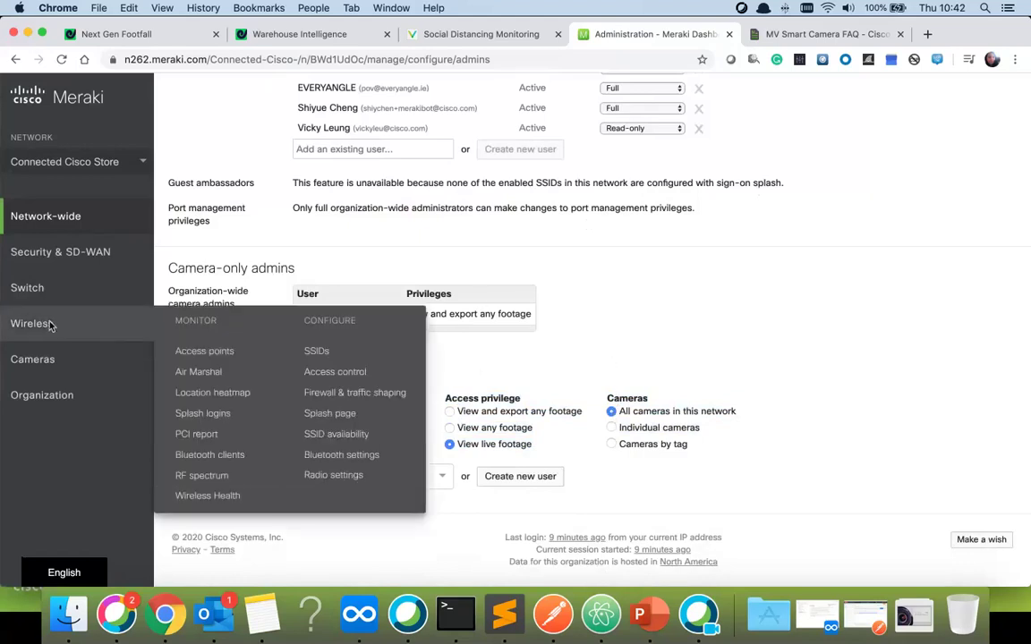
{"action": "mouse_move", "coordinate": [45, 358]}
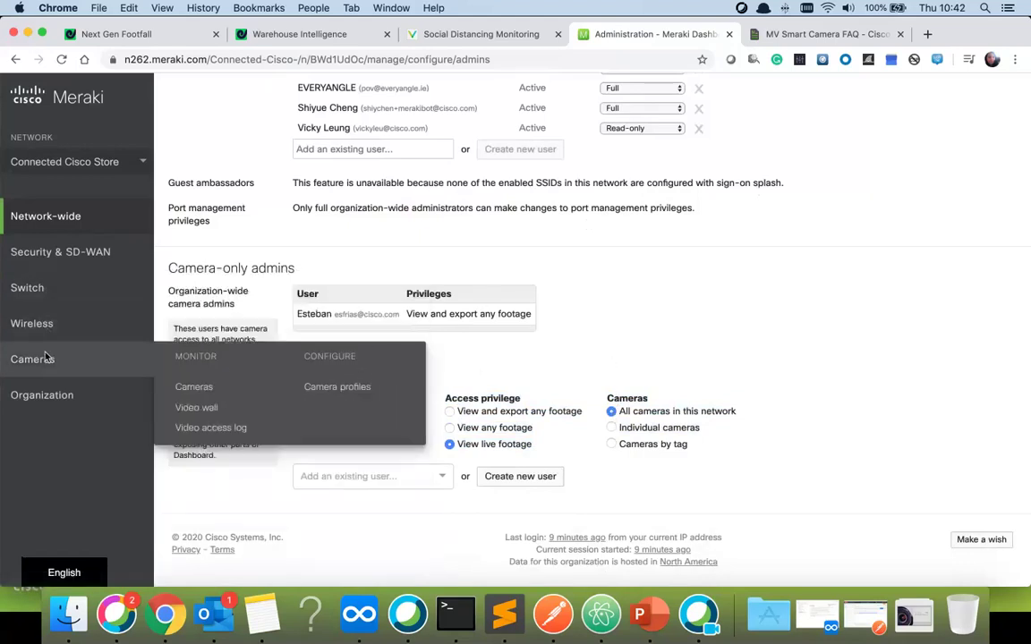
{"action": "left_click", "coordinate": [211, 428]}
{"action": "left_click", "coordinate": [617, 219]}
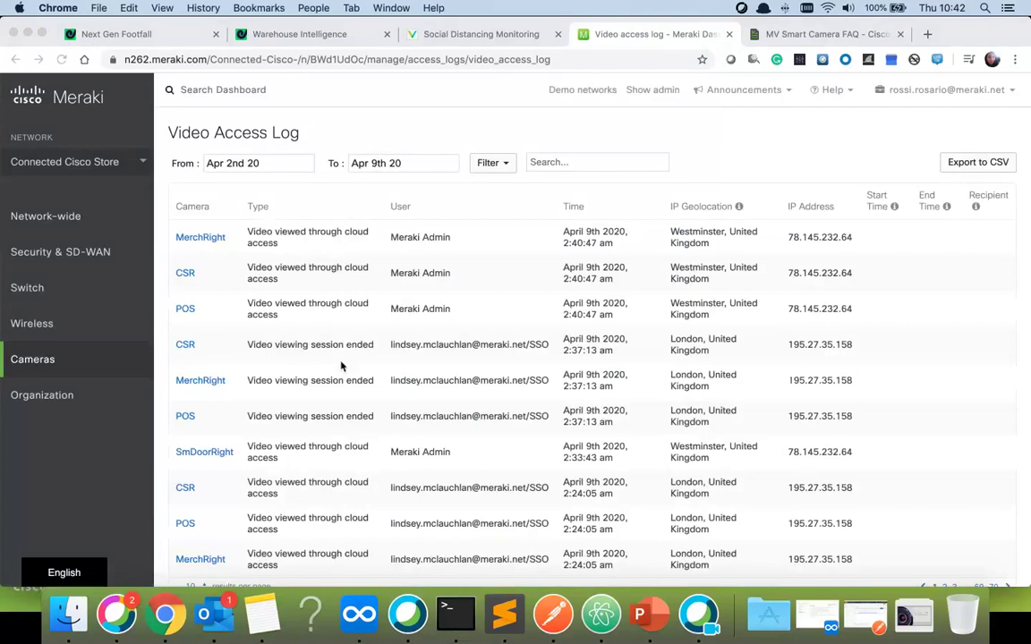
{"action": "scroll", "coordinate": [341, 365], "scroll_direction": "down", "scroll_amount": 3}
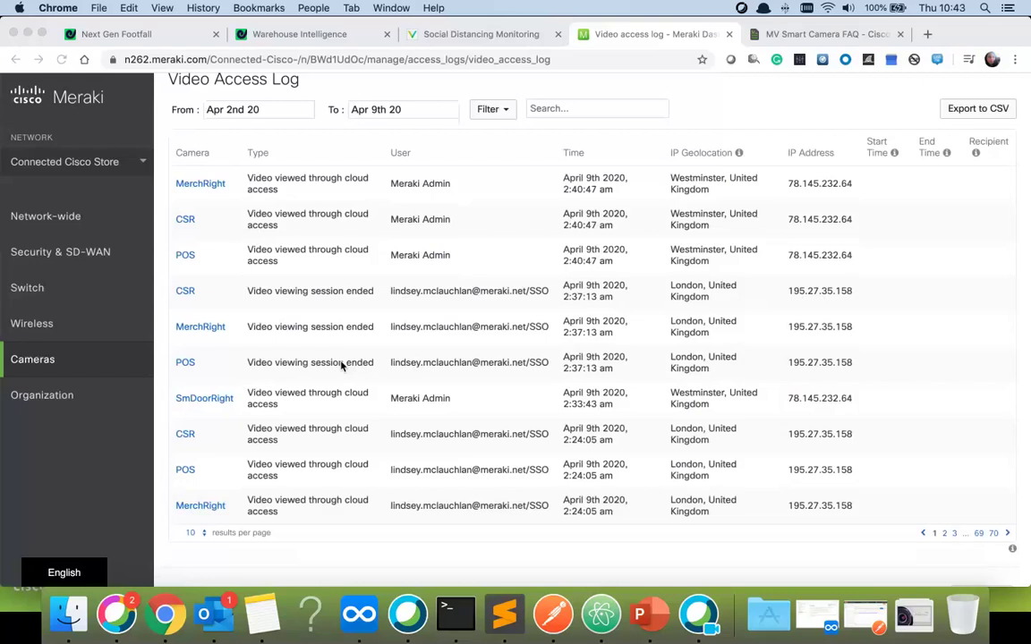
{"action": "scroll", "coordinate": [310, 212], "scroll_direction": "up", "scroll_amount": 2}
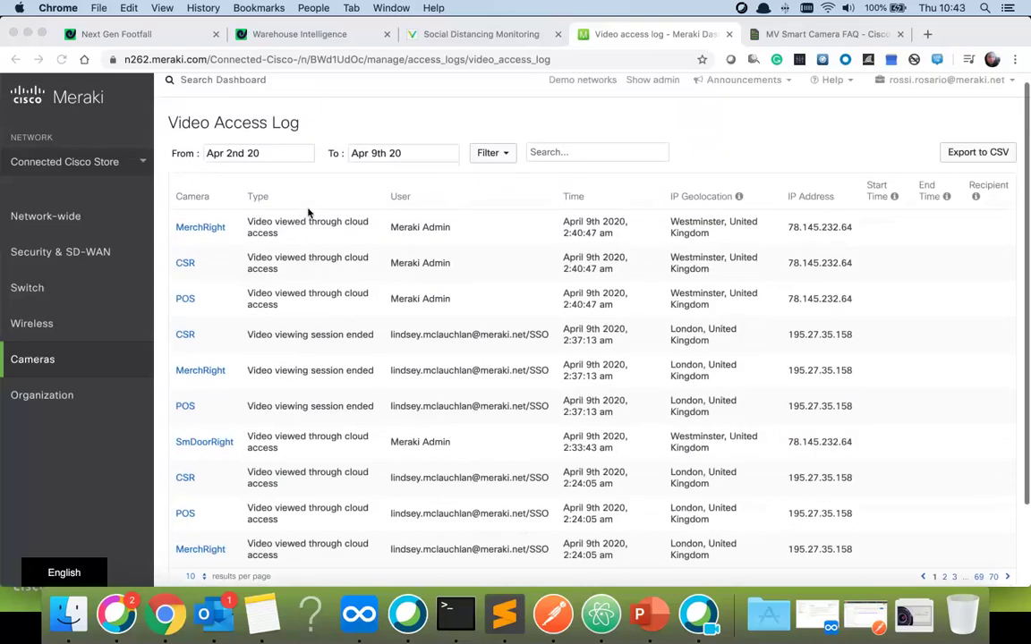
{"action": "scroll", "coordinate": [307, 212], "scroll_direction": "up", "scroll_amount": 1}
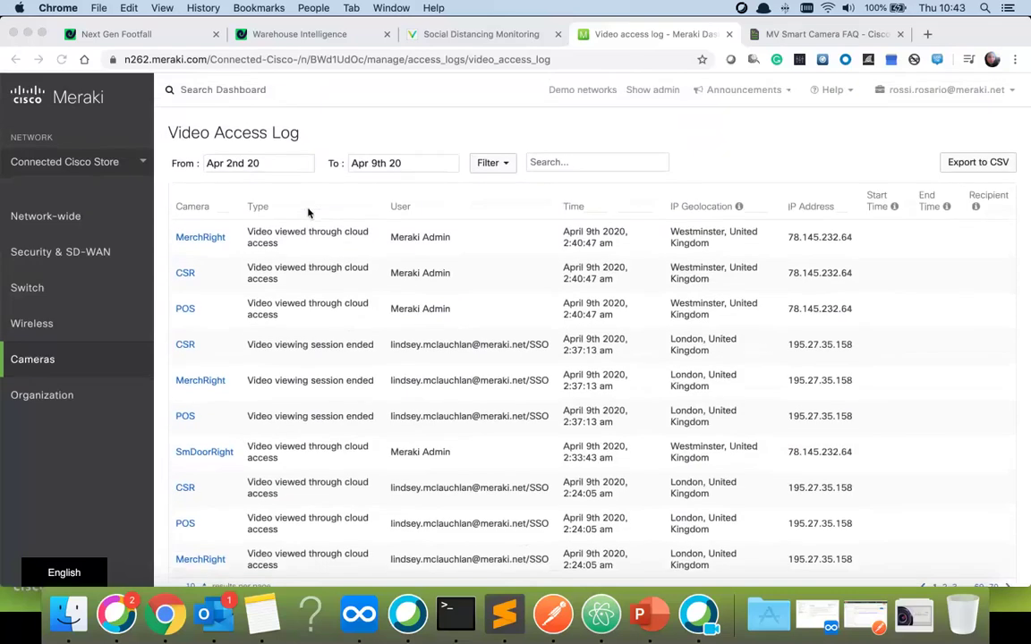
{"action": "scroll", "coordinate": [308, 212], "scroll_direction": "down", "scroll_amount": 3}
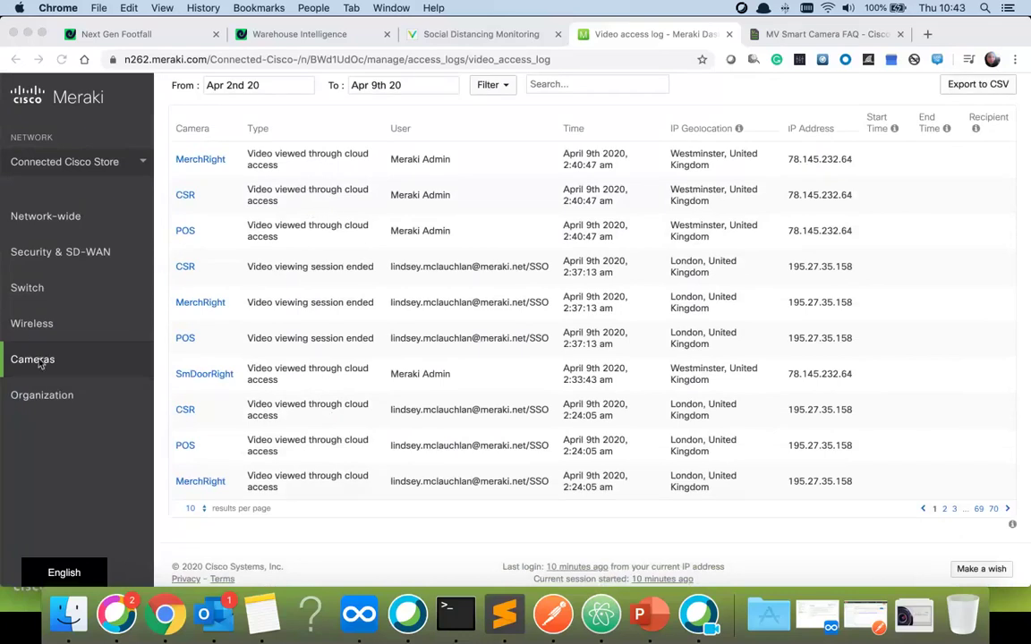
Step: Open the network's list of cameras
{"action": "mouse_move", "coordinate": [51, 364]}
{"action": "left_click", "coordinate": [192, 388]}
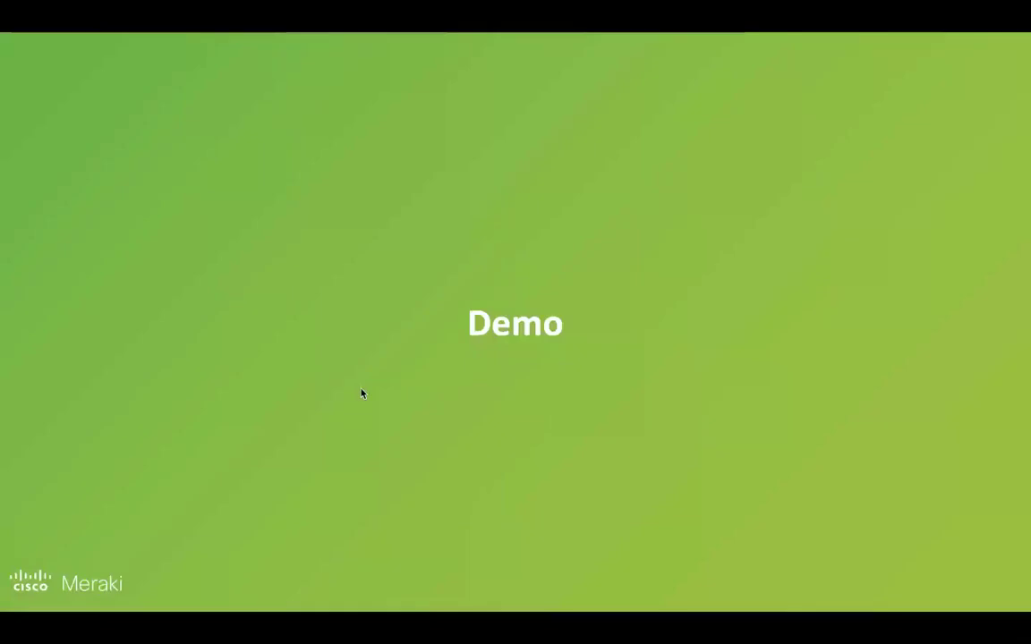
{"action": "left_click", "coordinate": [656, 327]}
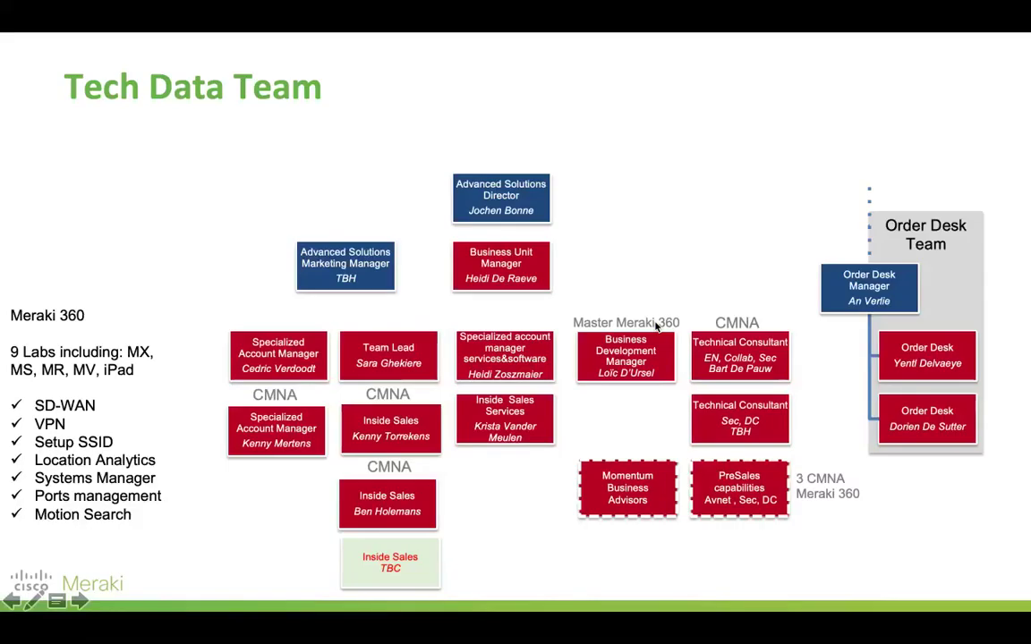